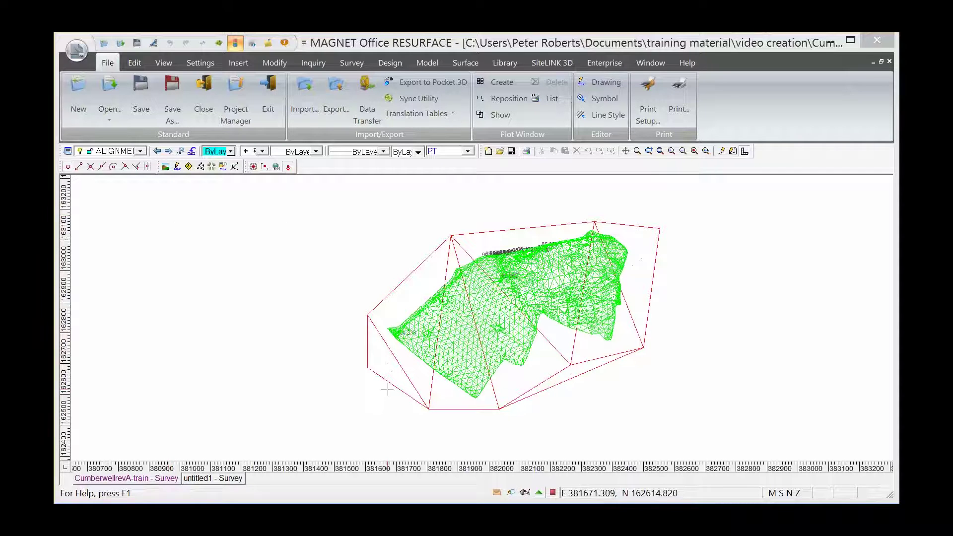
Window-select the entire green TIN surface and its red boundary in the plan view.
left_click_drag(325, 431, 724, 188)
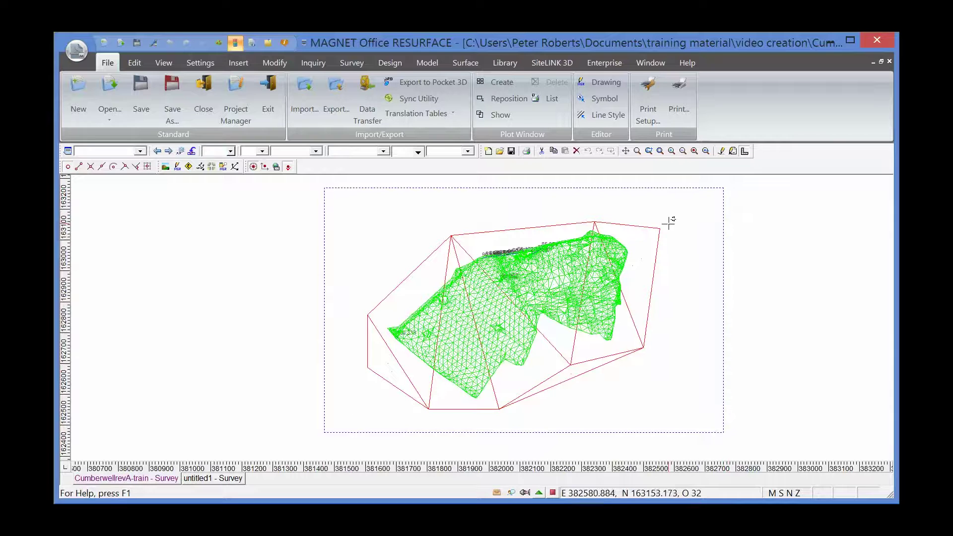
Show the selected OGL surface and 100 m plane in the 3DViewer, zoomed and tilted near edge-on.
right_click(583, 234)
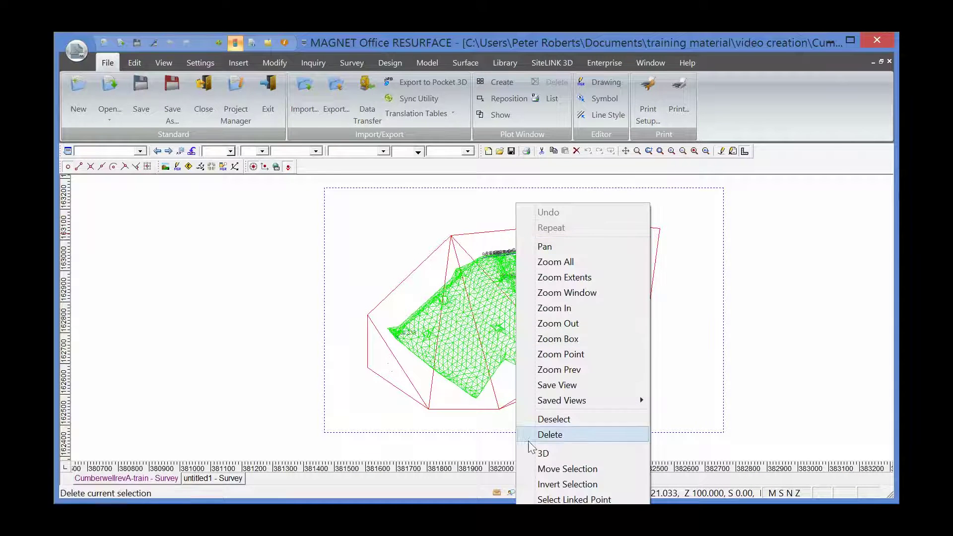
left_click(532, 453)
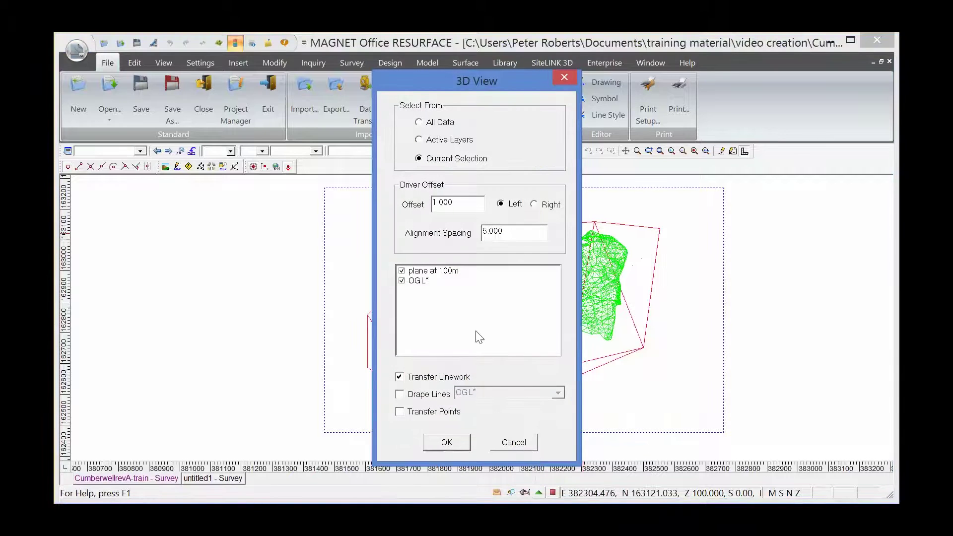
left_click(442, 445)
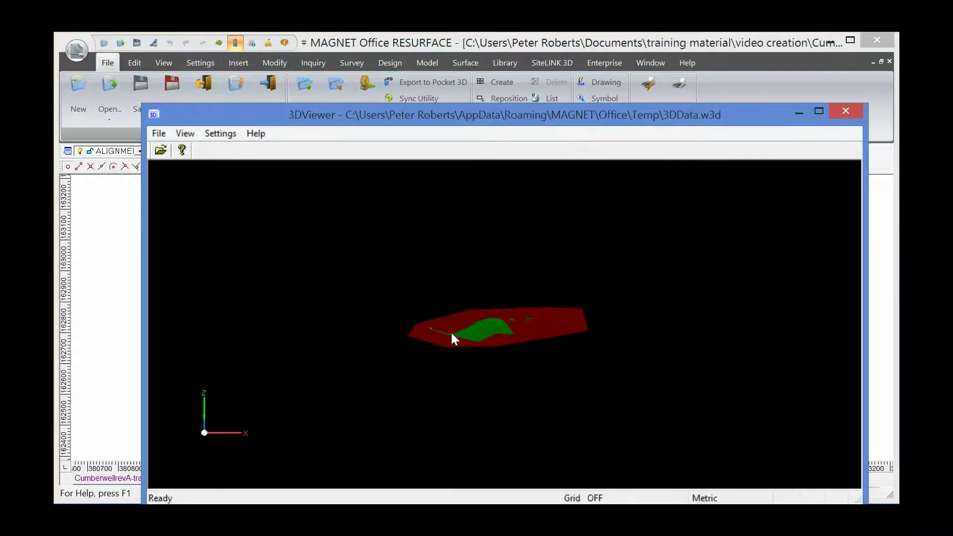
scroll(452, 335, "up", 5)
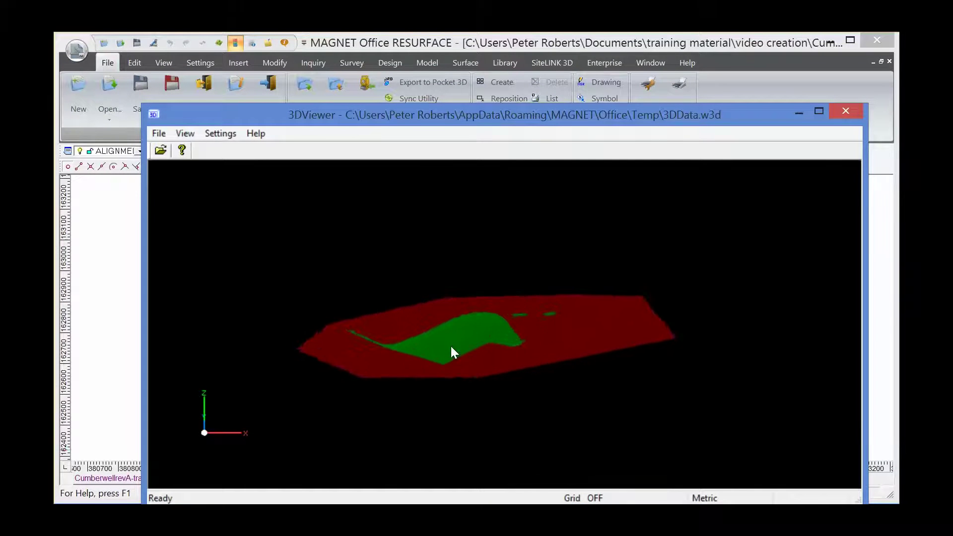
scroll(446, 350, "up", 6)
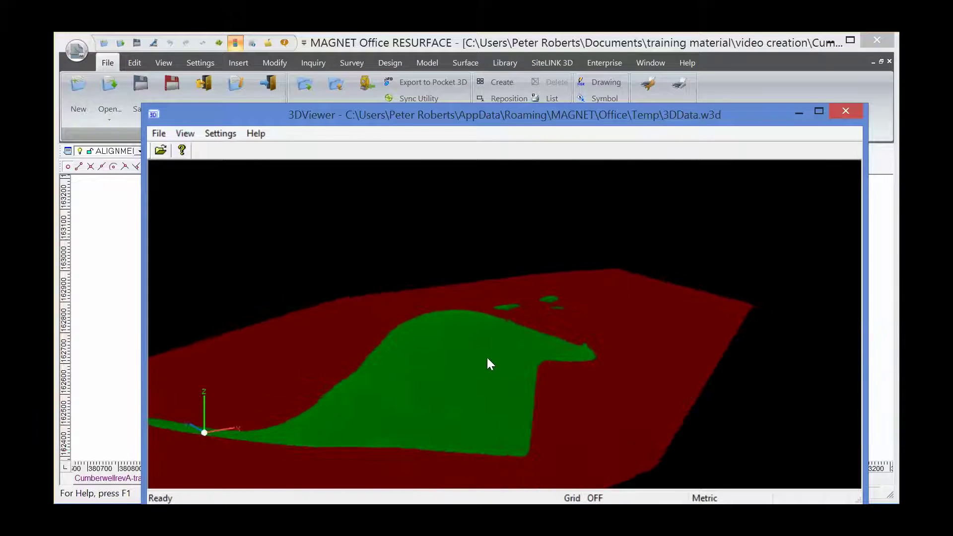
middle_click_drag(487, 359, 659, 314)
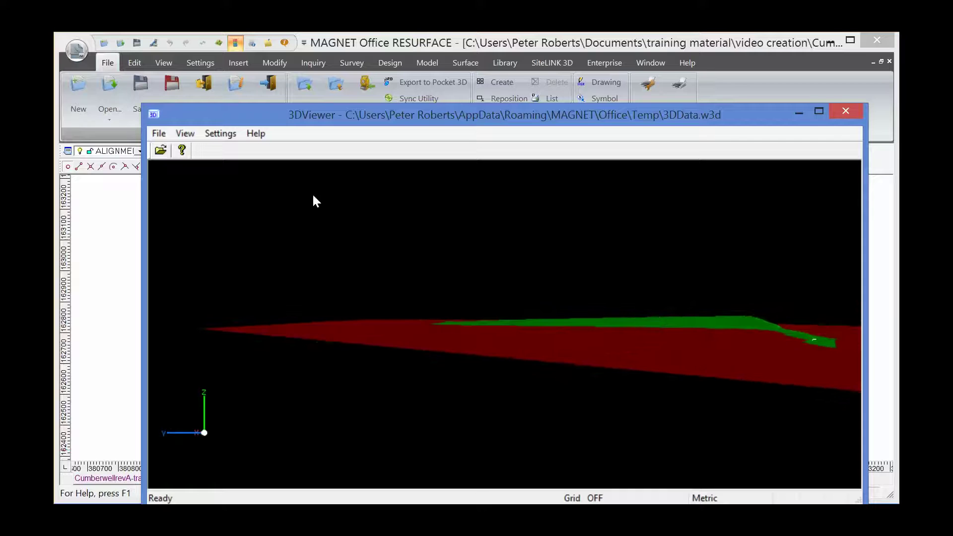
Apply 5× vertical exaggeration, rotate the terrain to an oblique view, then close the 3DViewer.
left_click(221, 134)
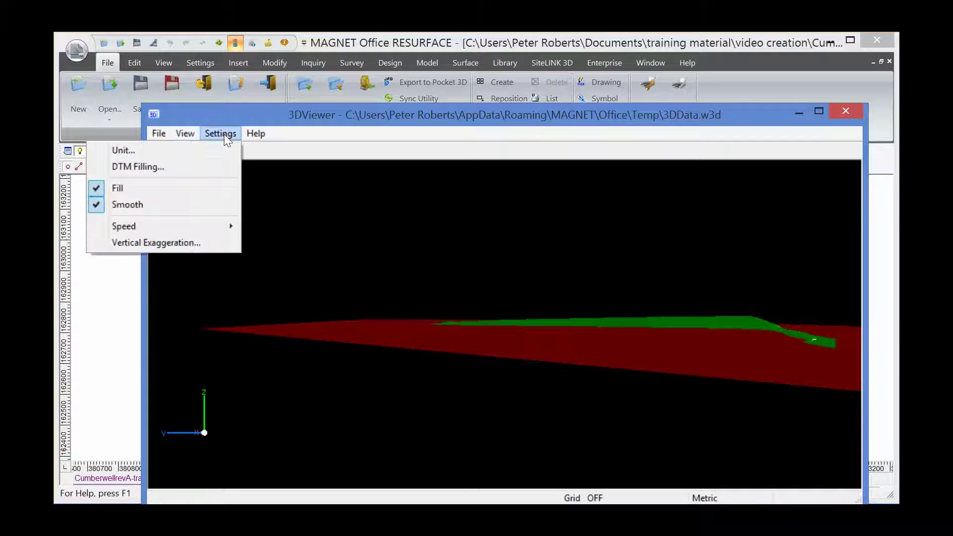
left_click(180, 243)
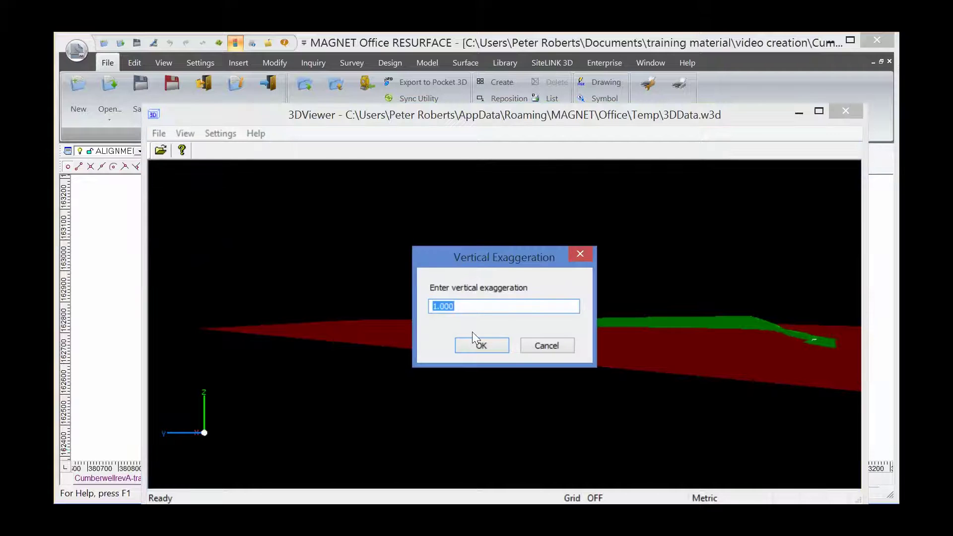
type("5")
left_click(474, 346)
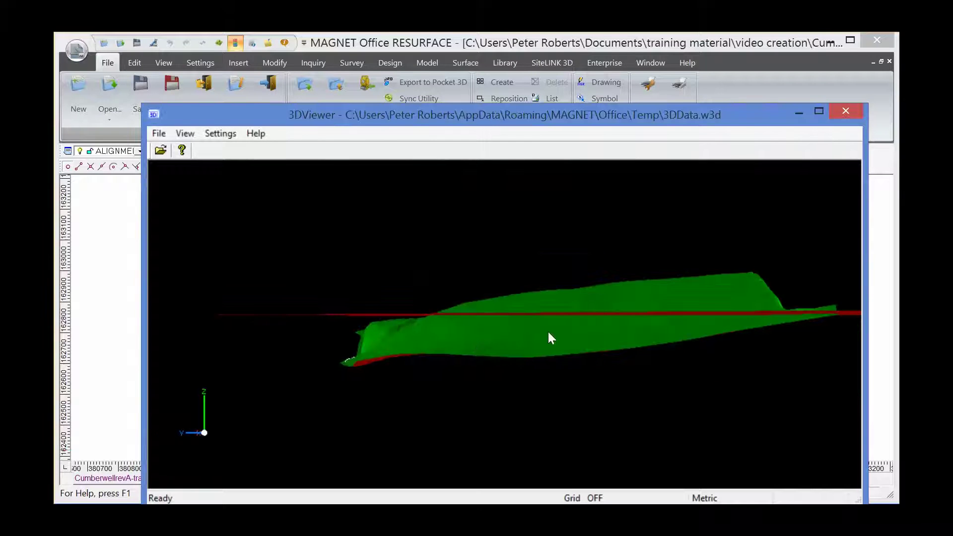
left_click_drag(548, 332, 623, 331)
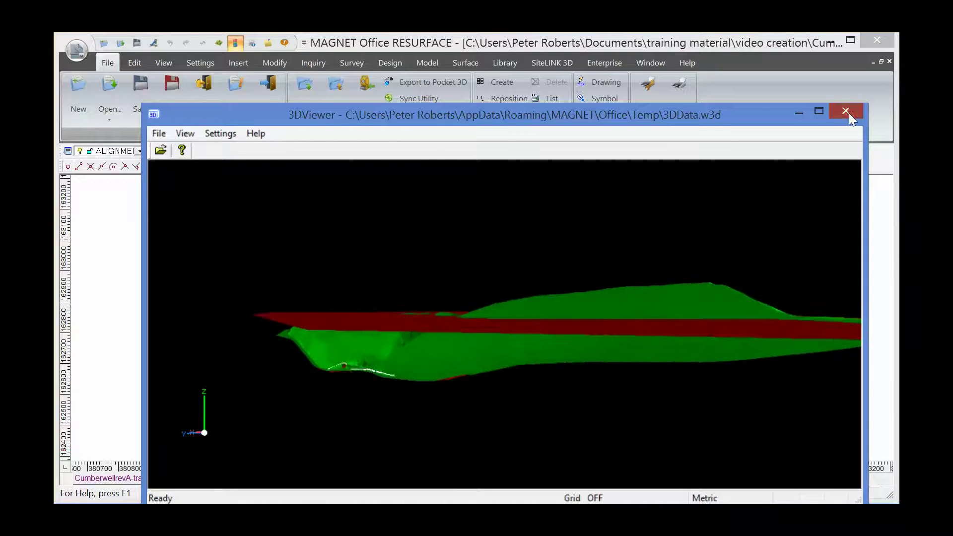
left_click(846, 112)
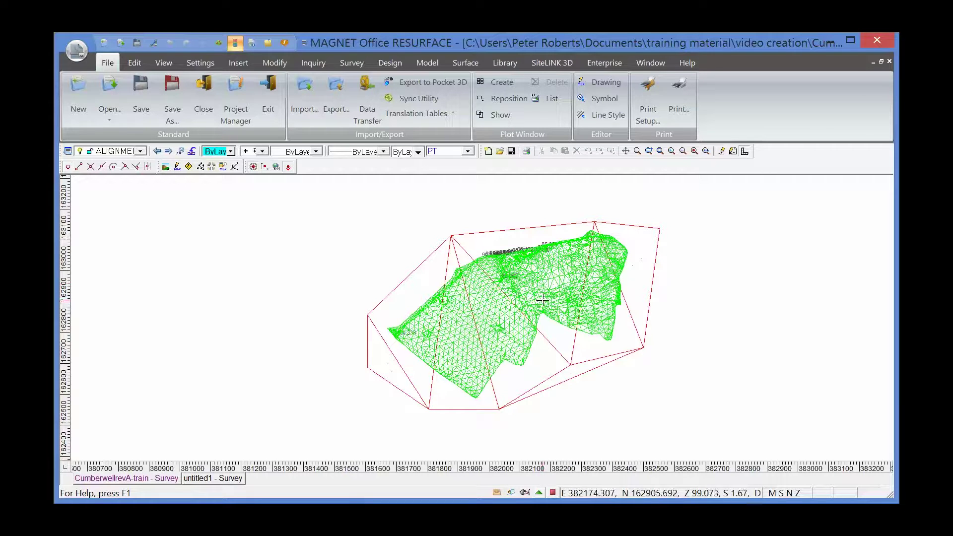
Start a new alignment and place five IPs west to east across the triangulated mesh.
left_click(392, 64)
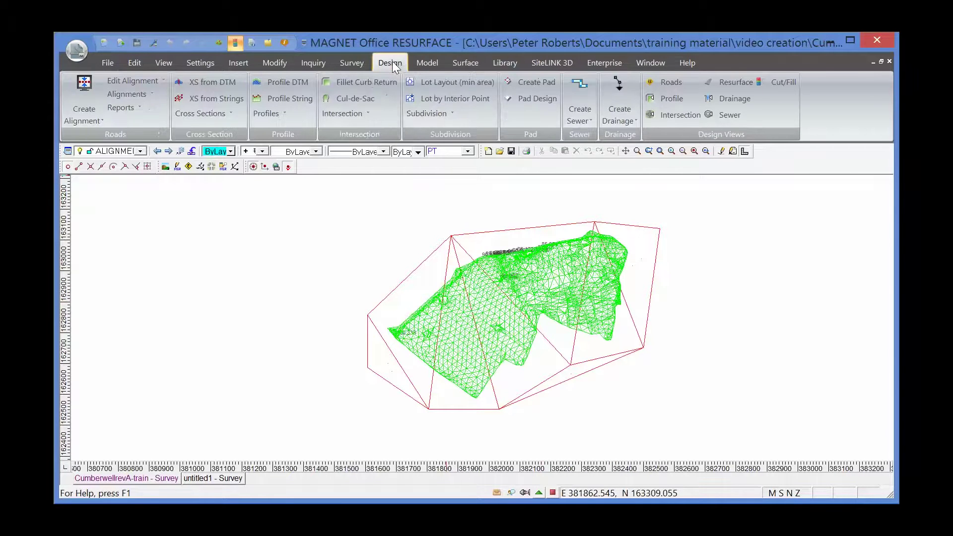
left_click(84, 82)
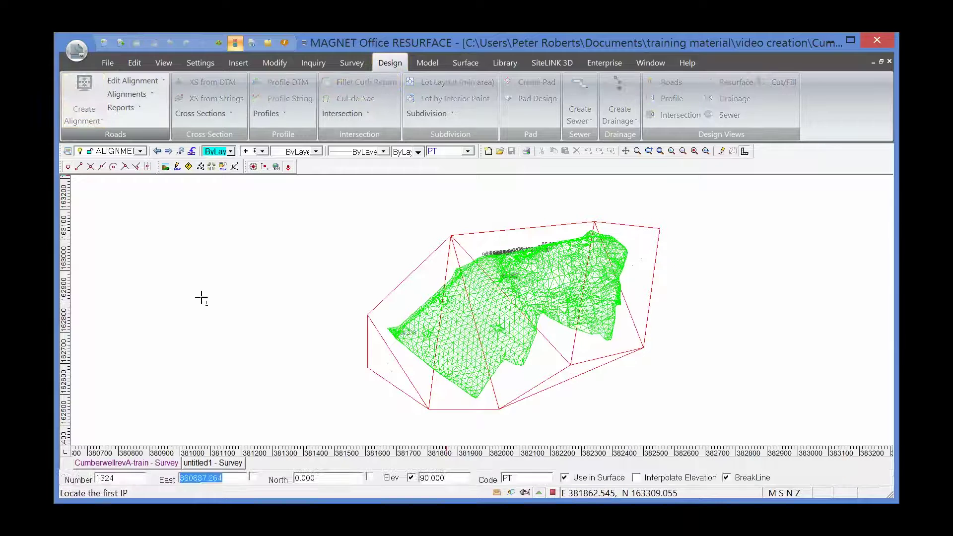
left_click(422, 346)
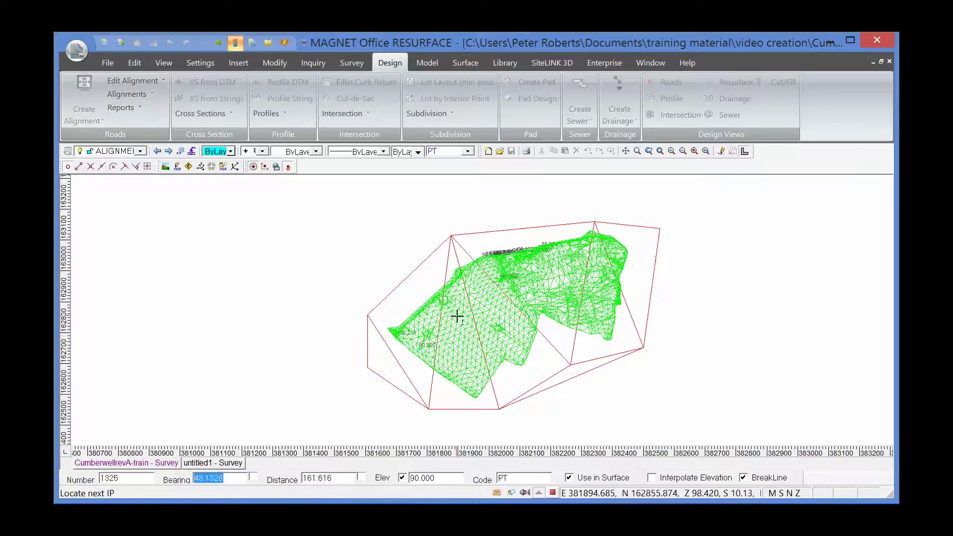
left_click(469, 304)
left_click(518, 279)
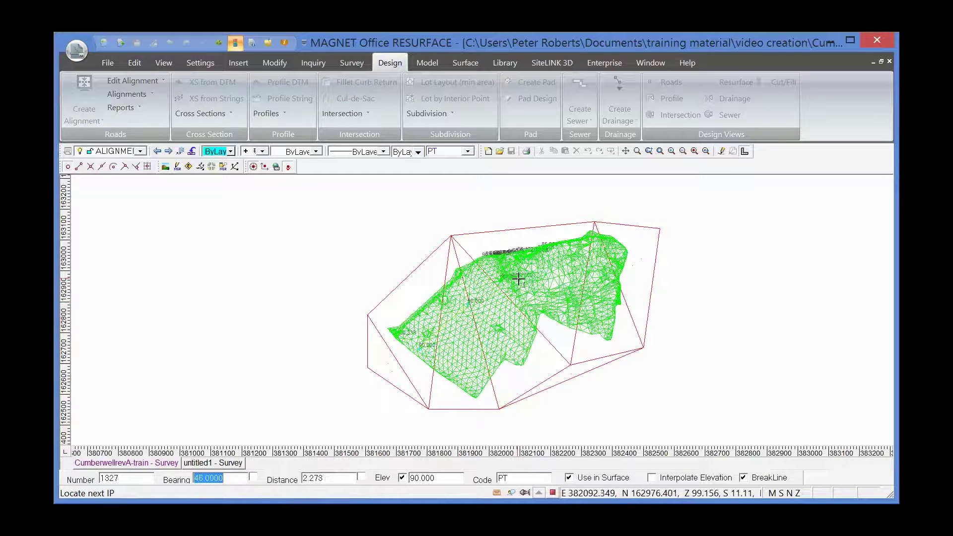
left_click(581, 276)
scroll(578, 276, "up", 5)
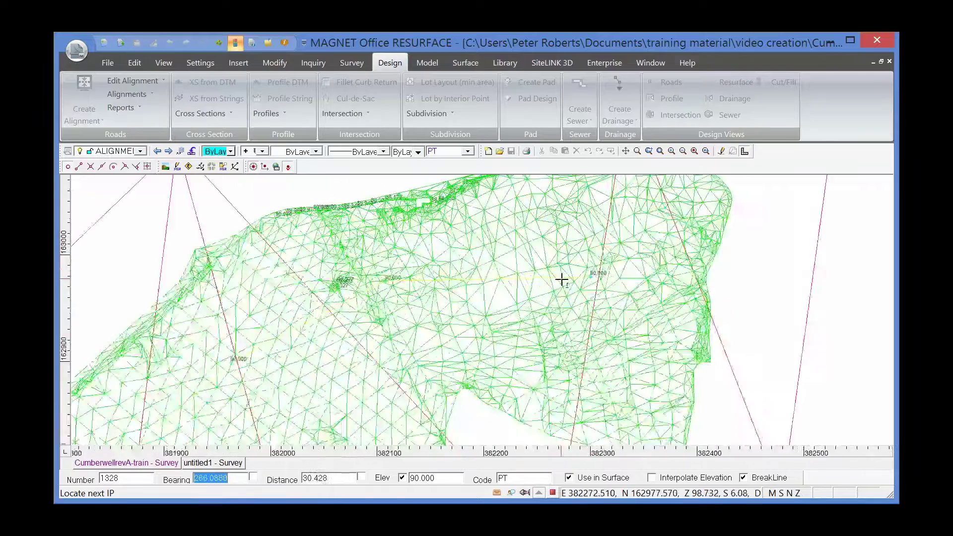
scroll(561, 280, "up", 2)
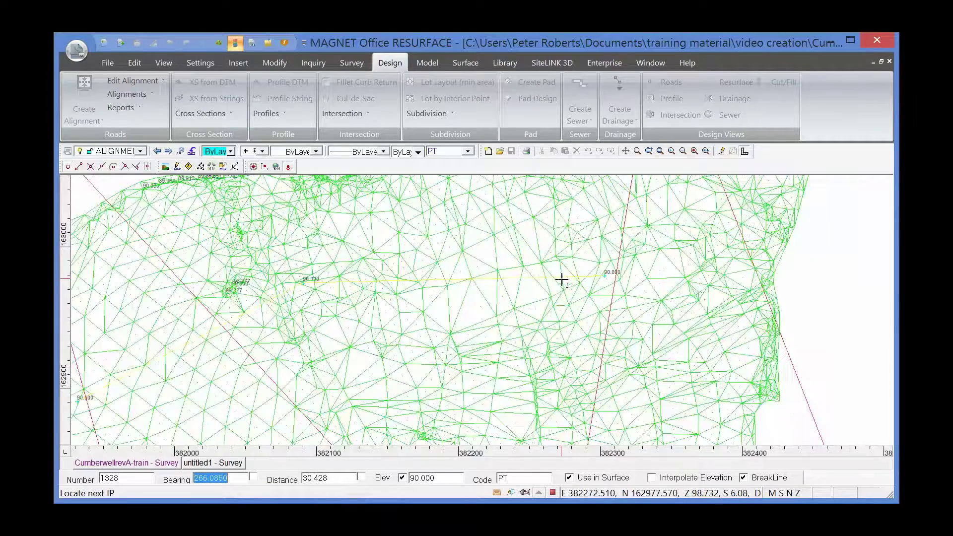
left_click(728, 276)
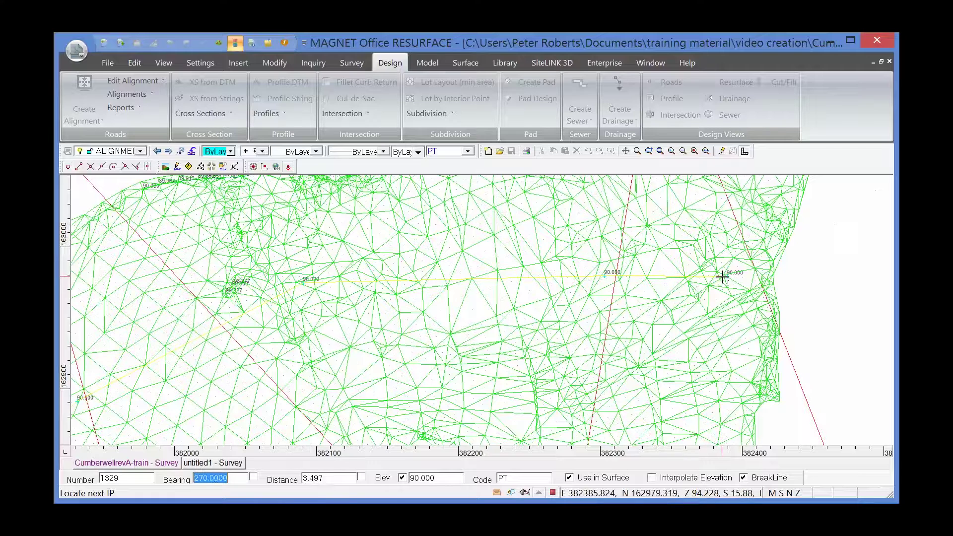
Insert the alignment and accept it as ALIGN2, 691.082 long.
right_click(722, 277)
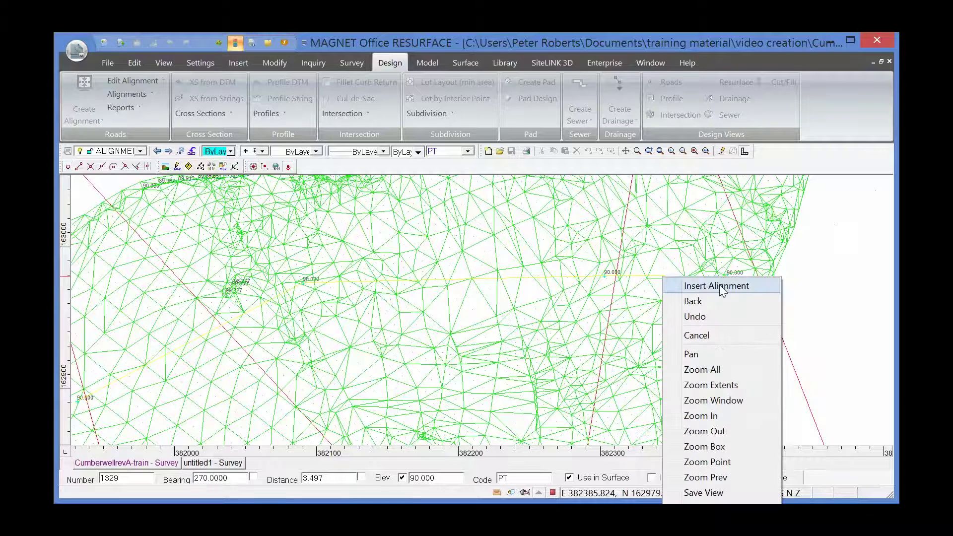
left_click(716, 286)
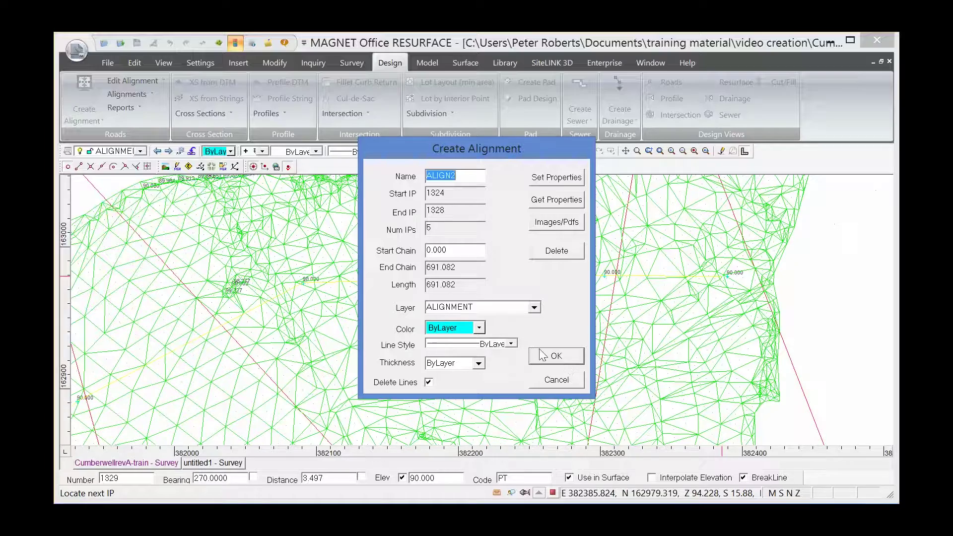
left_click(547, 362)
scroll(378, 338, "down", 4)
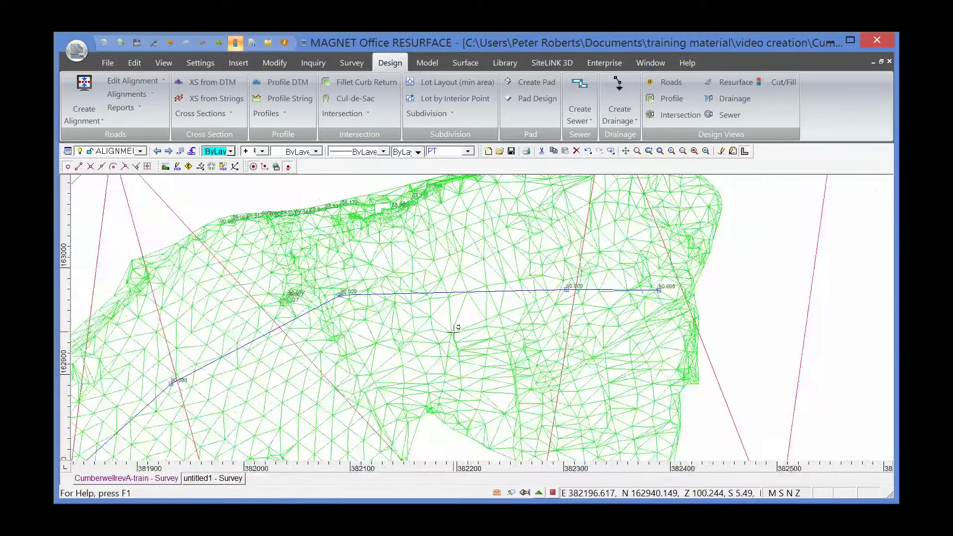
Configure XS from DTM along ALIGN2 using the OGL DTM with 50 m offsets and spacing.
middle_click_drag(379, 338, 468, 296)
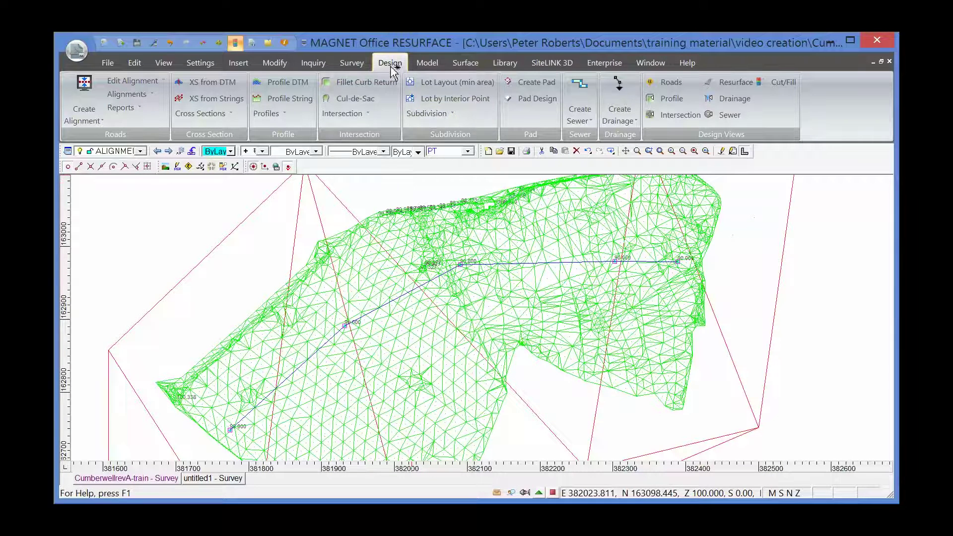
left_click(230, 89)
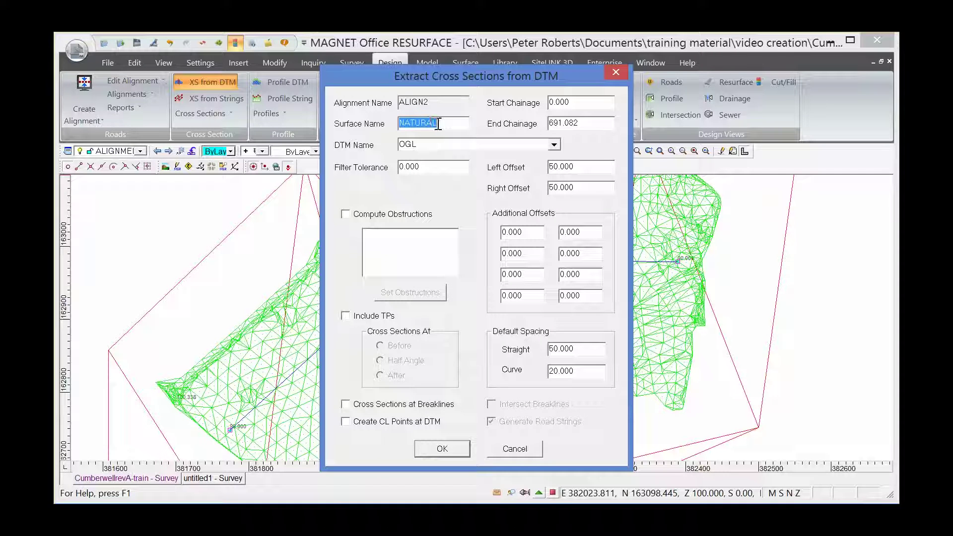
type("0")
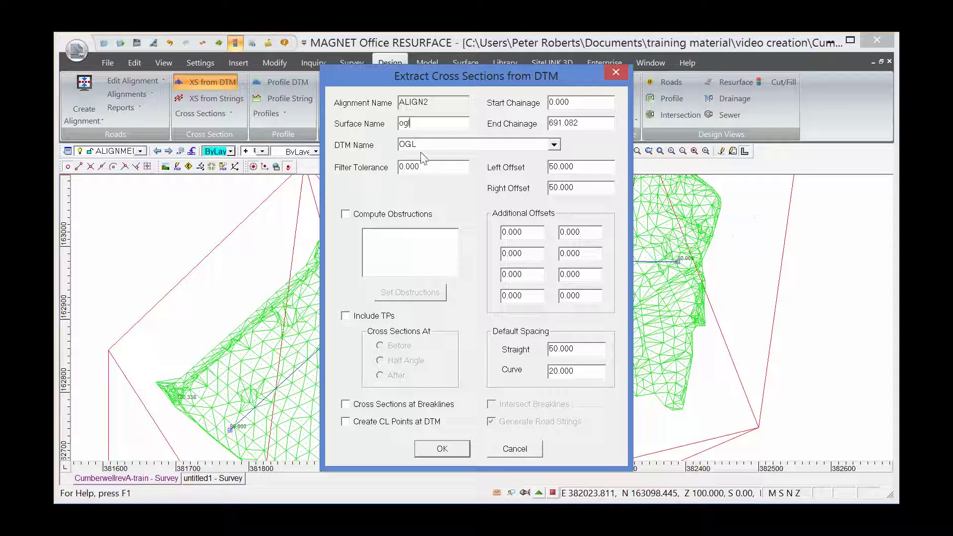
left_click(554, 145)
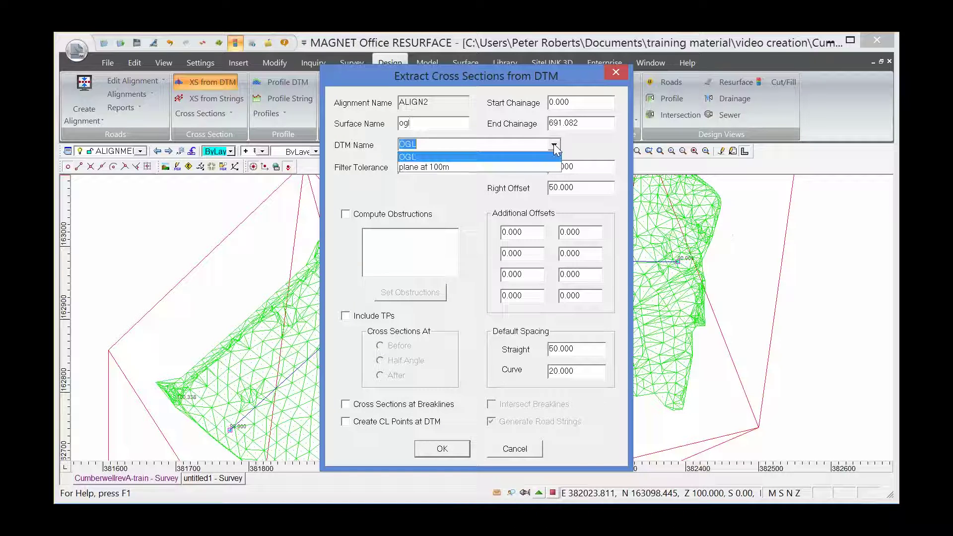
left_click(436, 153)
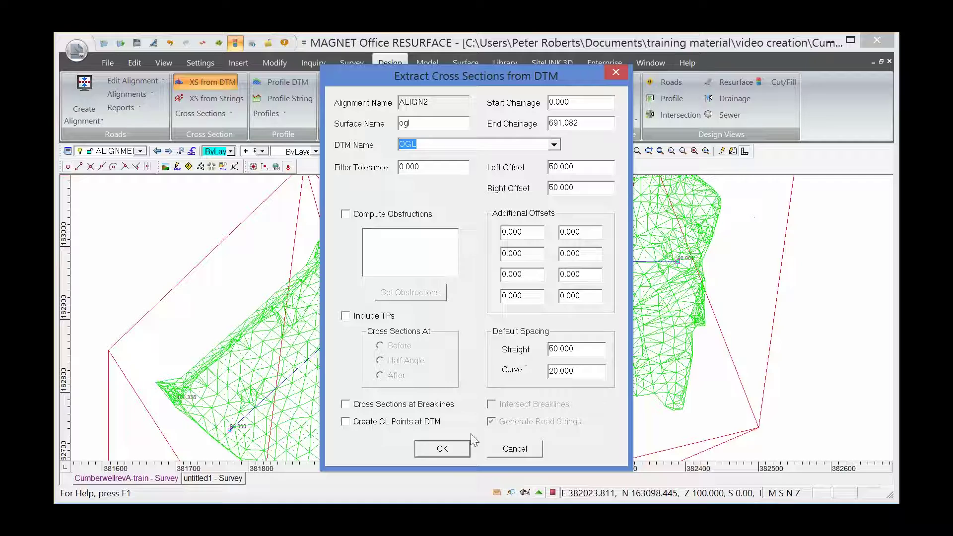
left_click(445, 451)
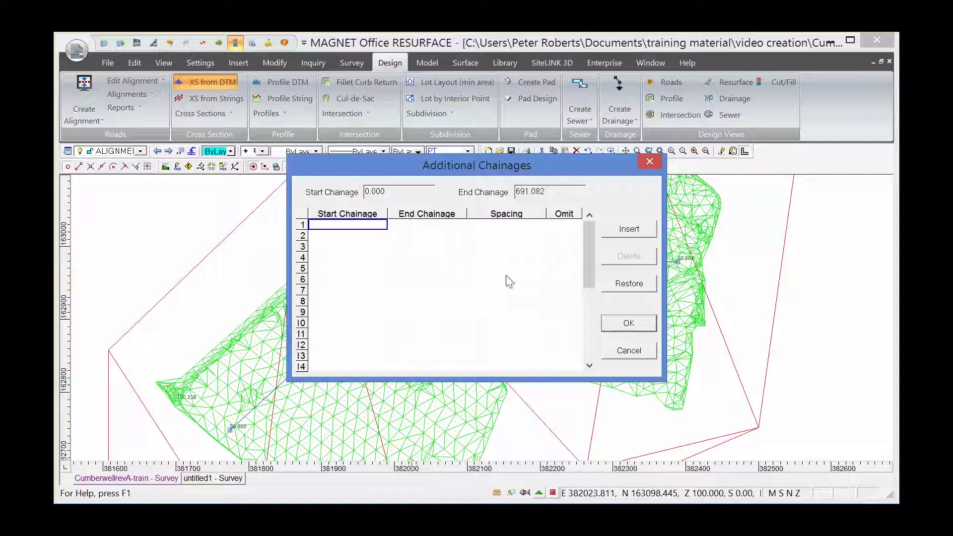
Generate the cross sections with no additional chainages, then list the road designs showing ALIGN2.
left_click(626, 325)
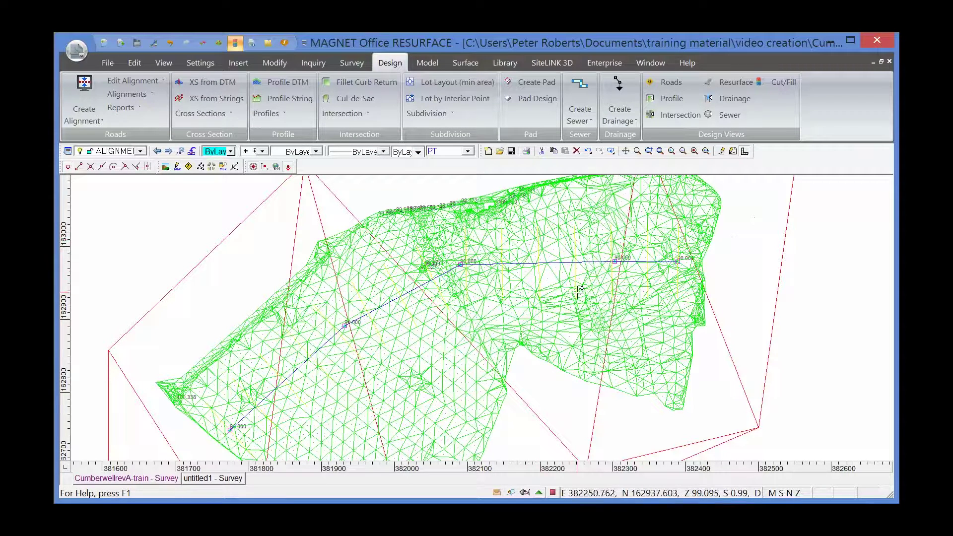
scroll(536, 274, "up", 5)
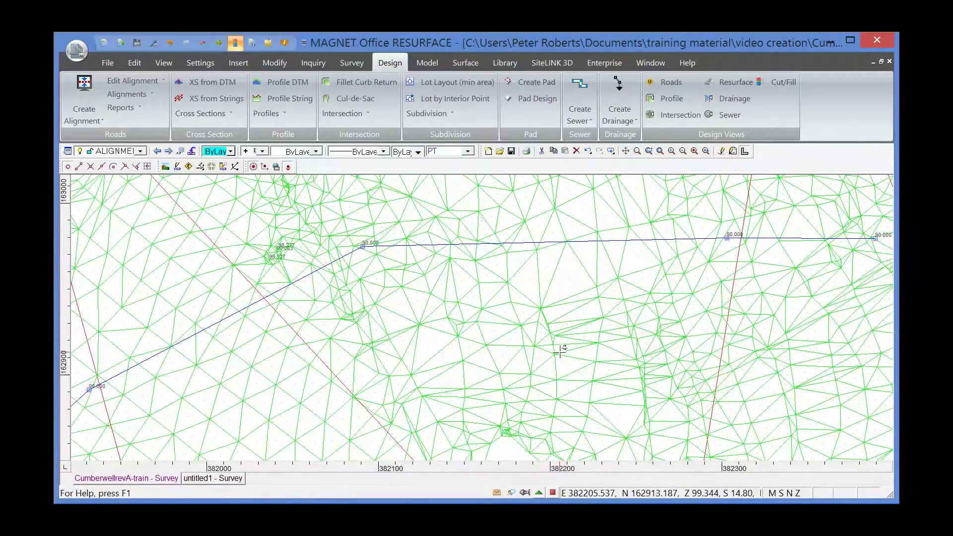
scroll(495, 338, "down", 5)
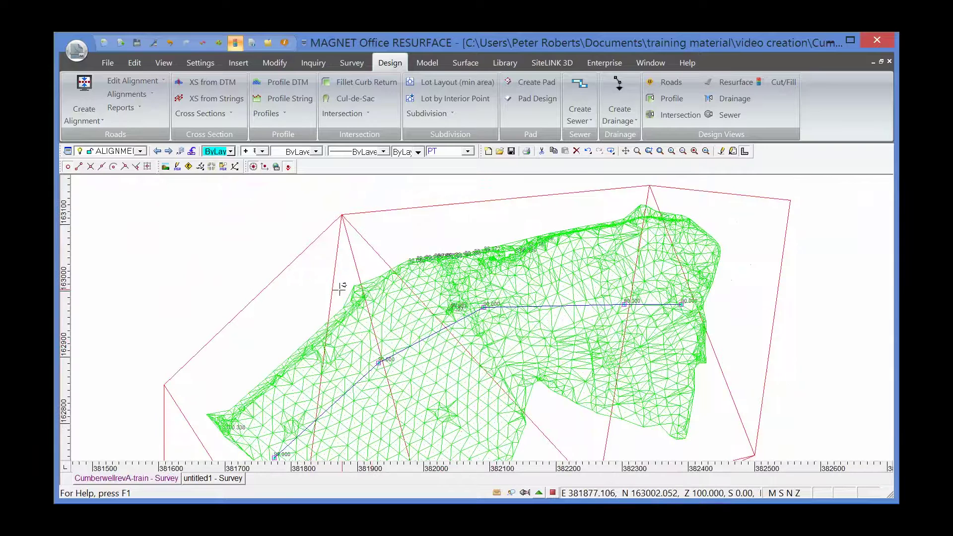
left_click(188, 167)
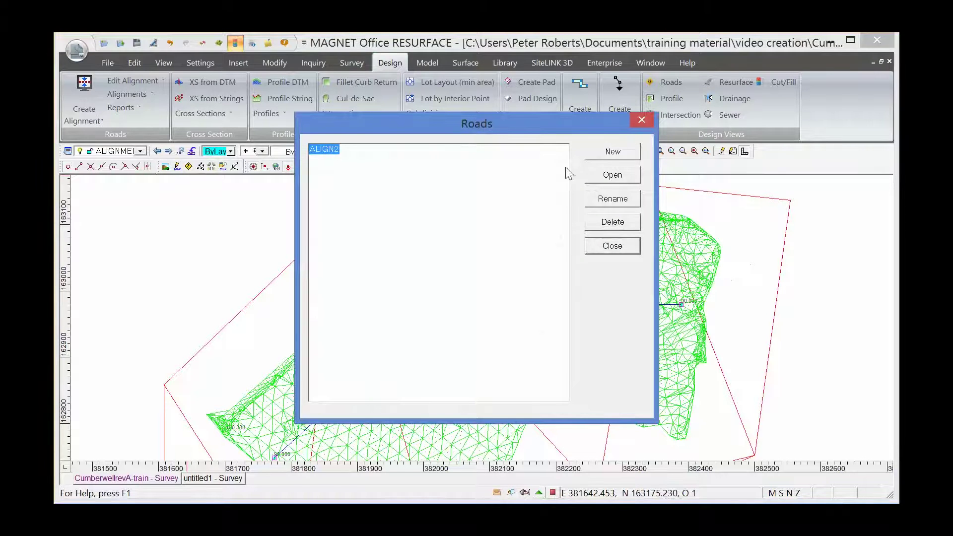
Open the ALIGN2 road with plan, cross-section and long-section views, framing the alignment in plan.
left_click(599, 177)
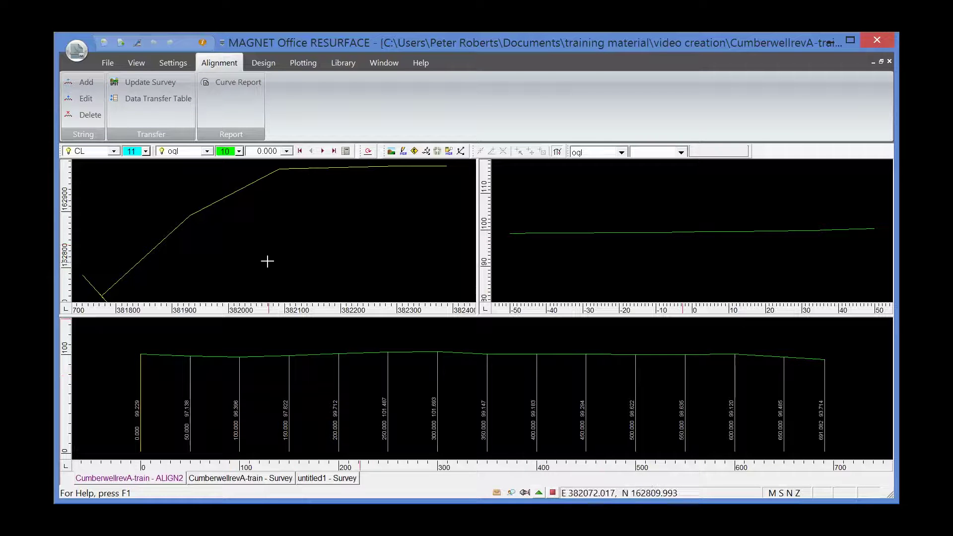
scroll(267, 262, "down", 2)
middle_click_drag(266, 260, 283, 234)
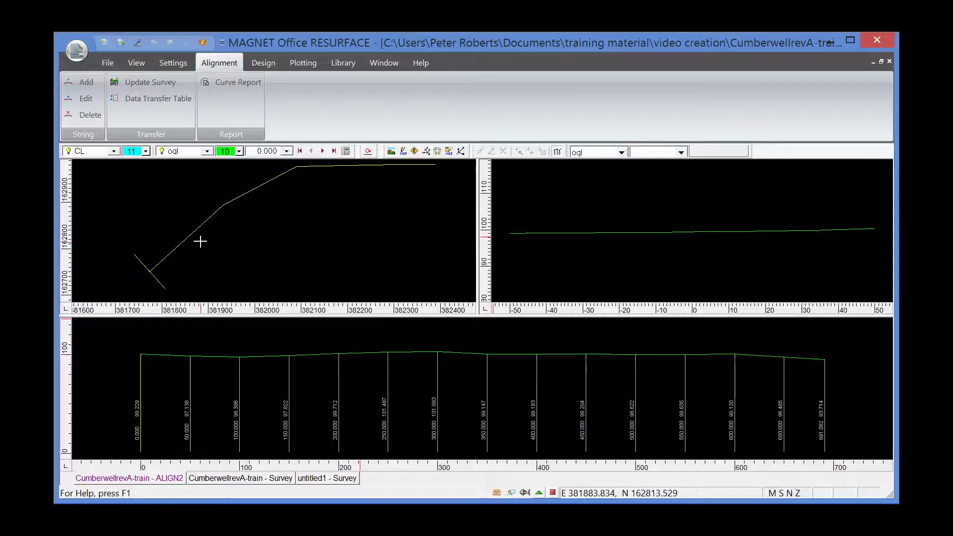
Advance the ALIGN2 cross section in 50 m steps to chainage 400.000, then show the Plotting tools.
left_click(323, 153)
left_click(324, 153)
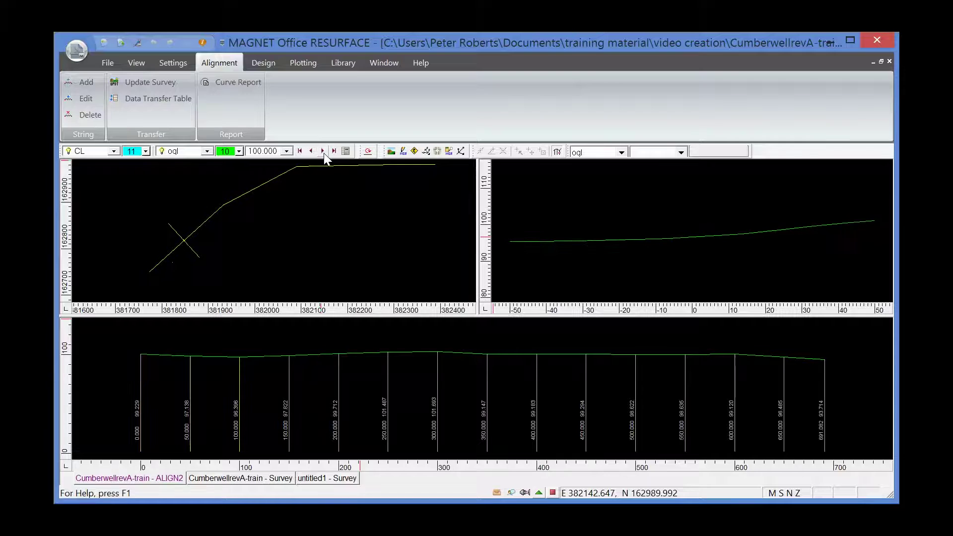
left_click(323, 153)
left_click(324, 153)
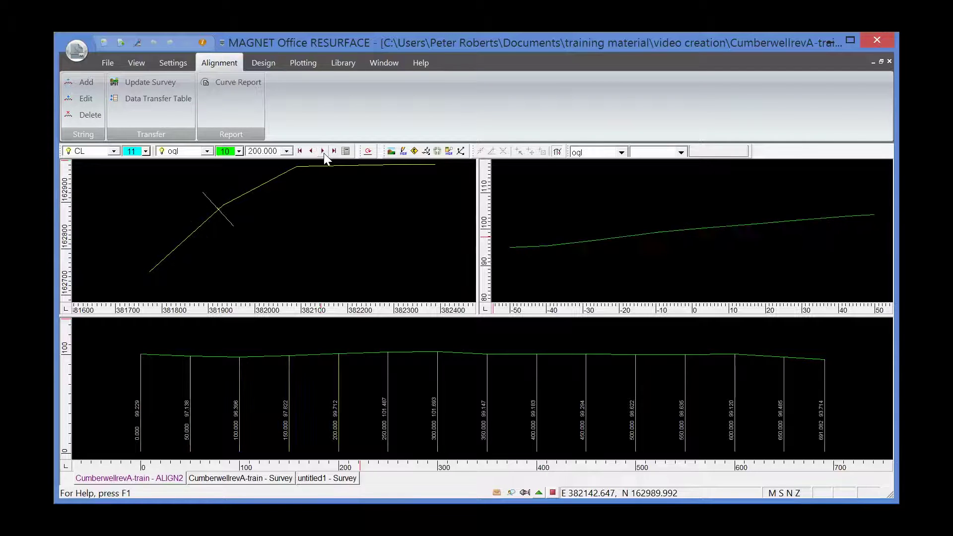
left_click(323, 153)
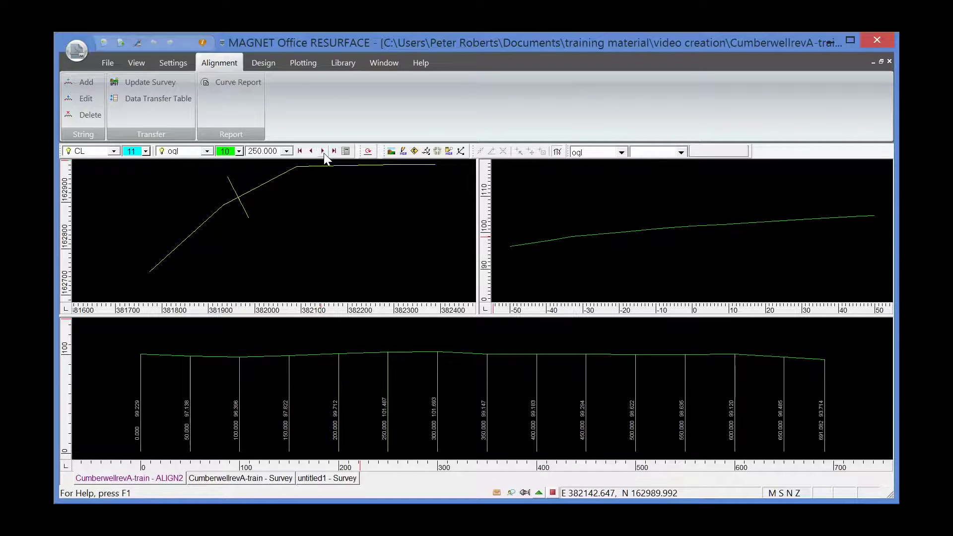
left_click(324, 153)
left_click(323, 153)
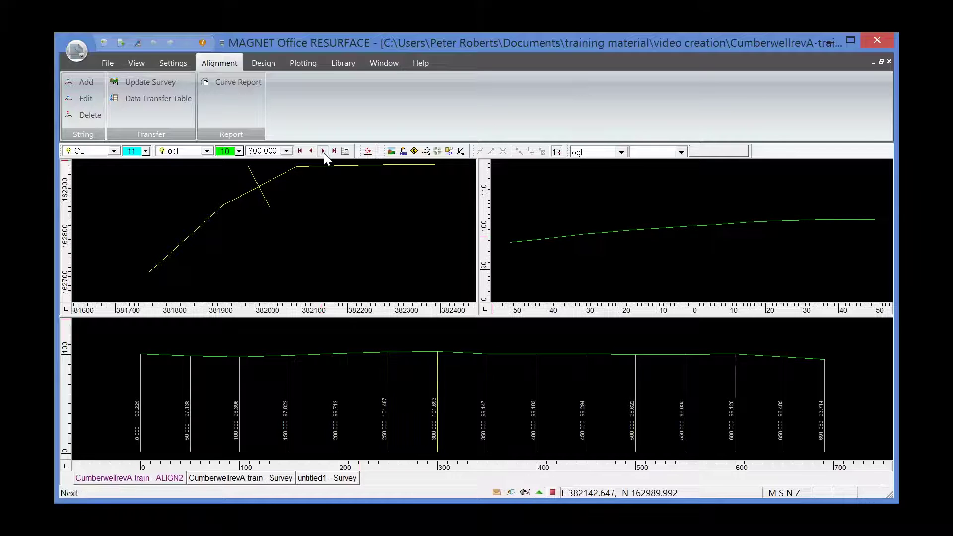
left_click(324, 152)
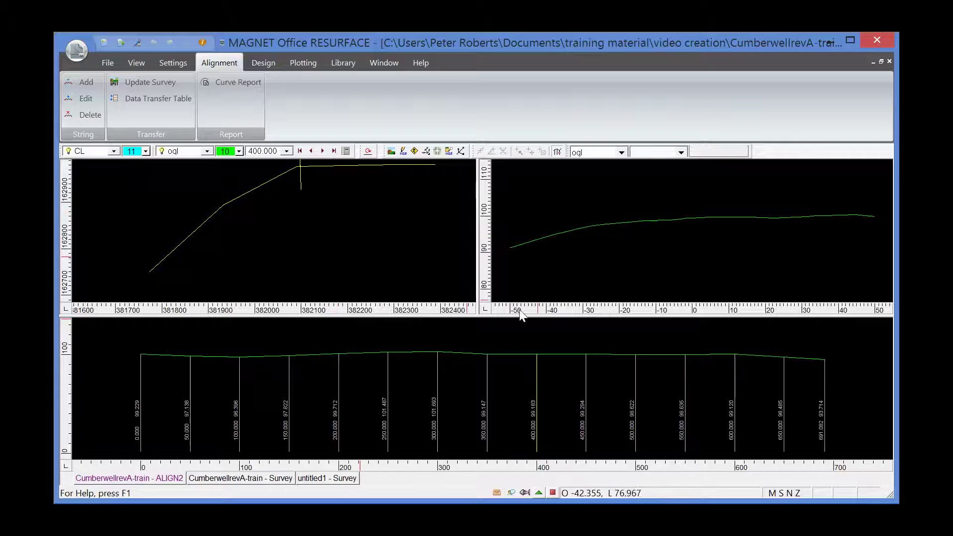
left_click(302, 64)
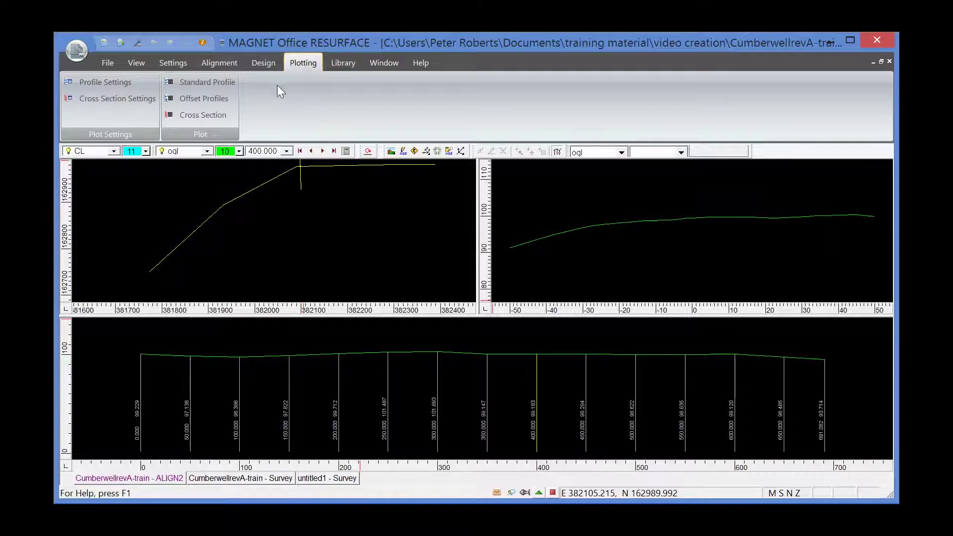
Plot the ALIGN2 cross sections into Drawing009 and zoom to review the seven frames.
left_click(187, 115)
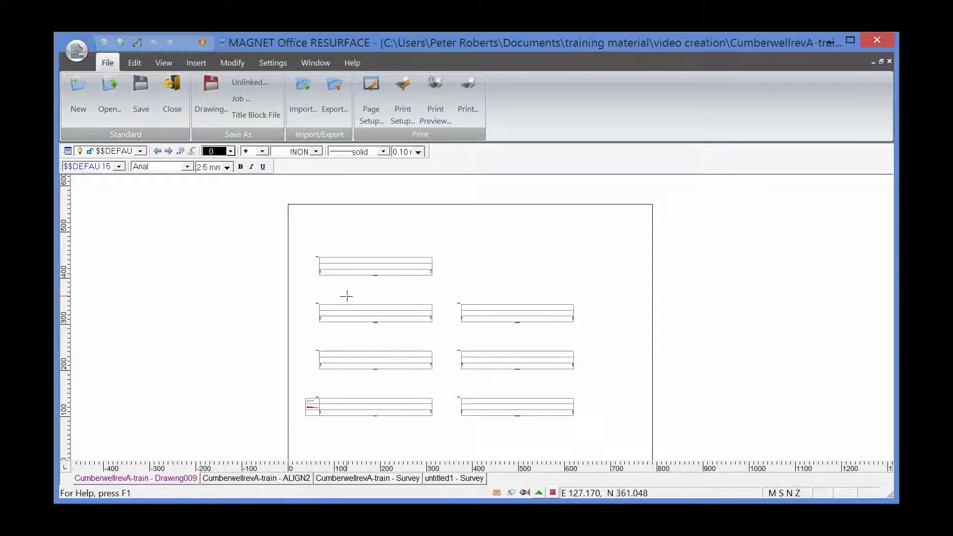
scroll(347, 300, "up", 3)
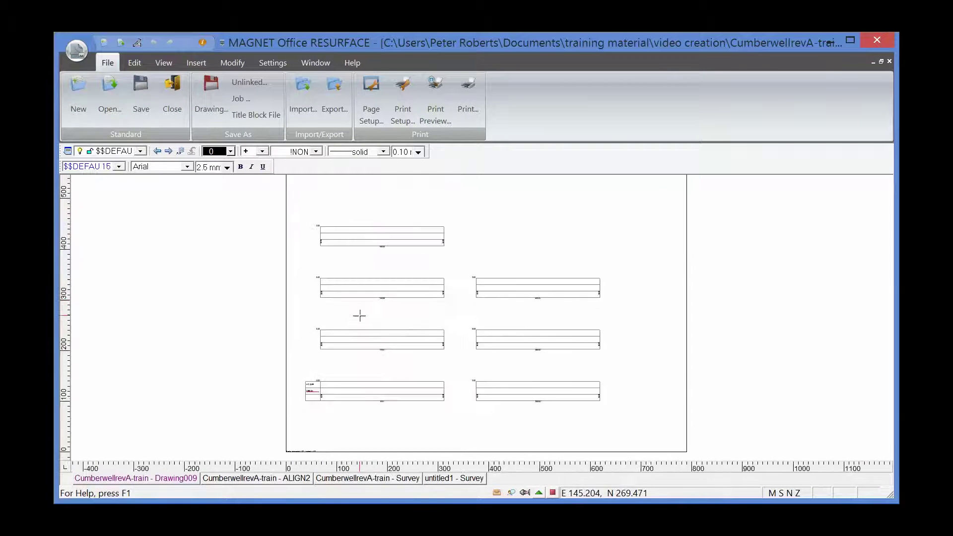
scroll(359, 315, "up", 2)
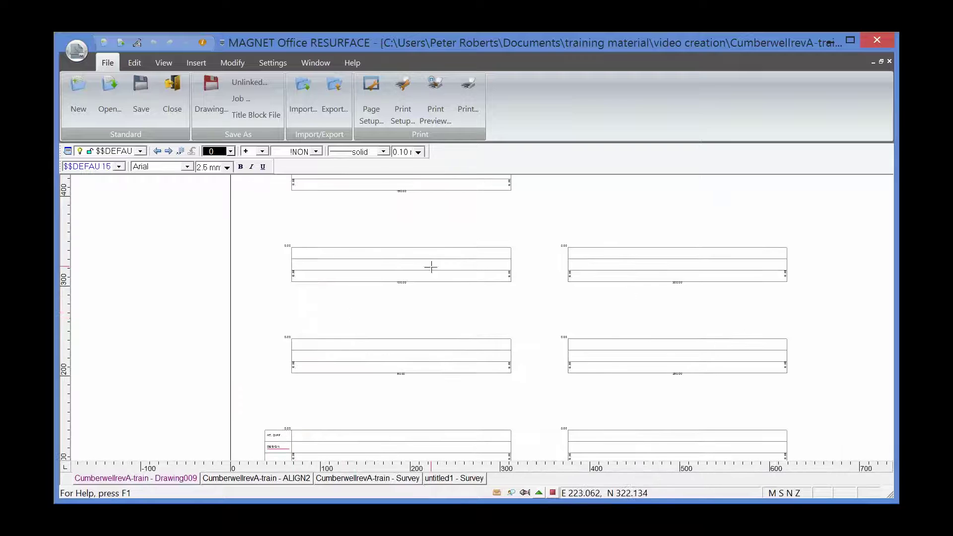
scroll(427, 313, "down", 1)
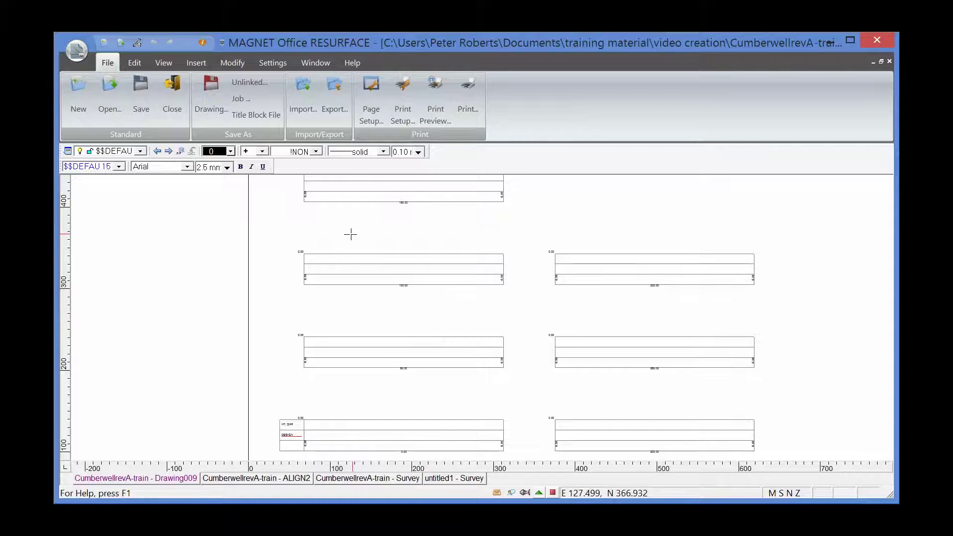
In the CrossSection Settings table, give the station label the leading text 'cha'.
left_click(267, 64)
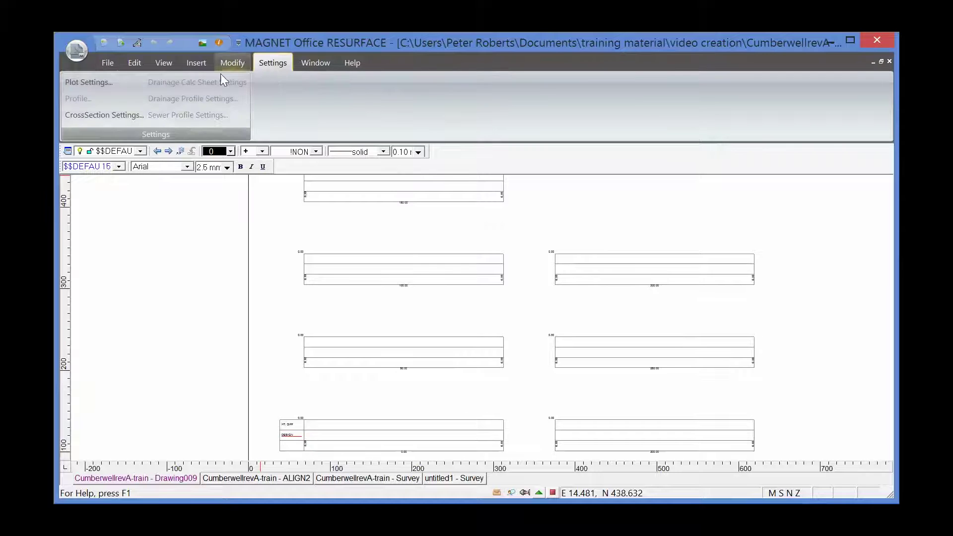
left_click(101, 115)
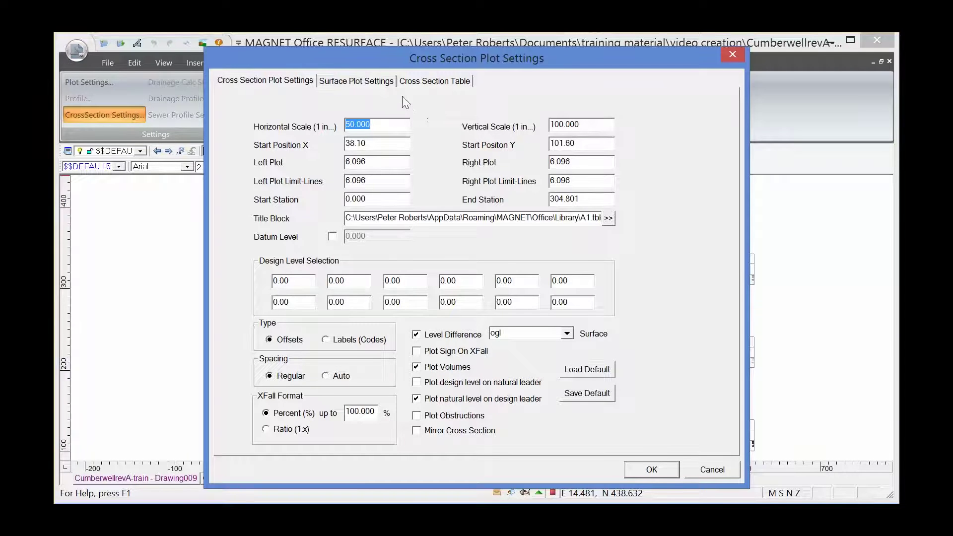
left_click(416, 81)
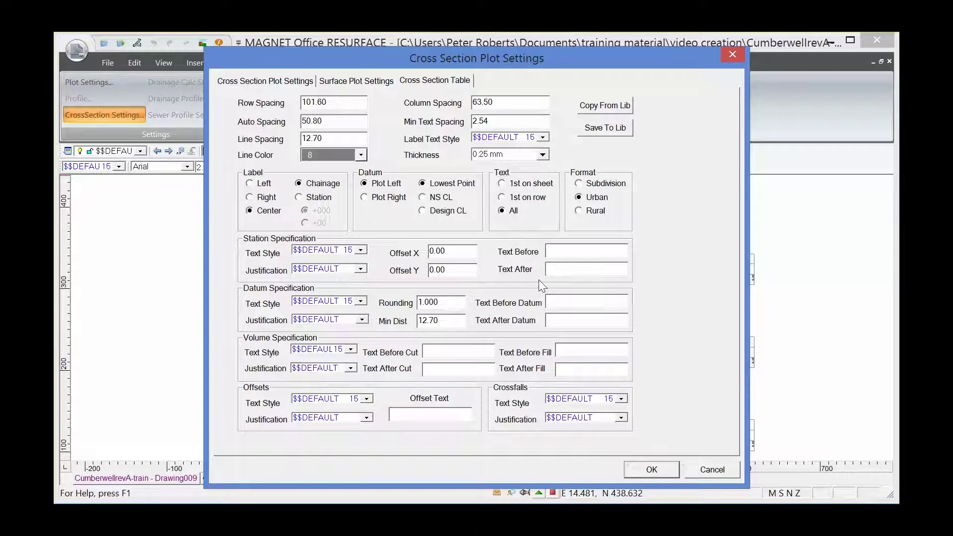
left_click(559, 253)
type("chainage")
Plot levels for the NATURAL surface, deactivate DESIGN, and apply to redraw the sections.
left_click(357, 81)
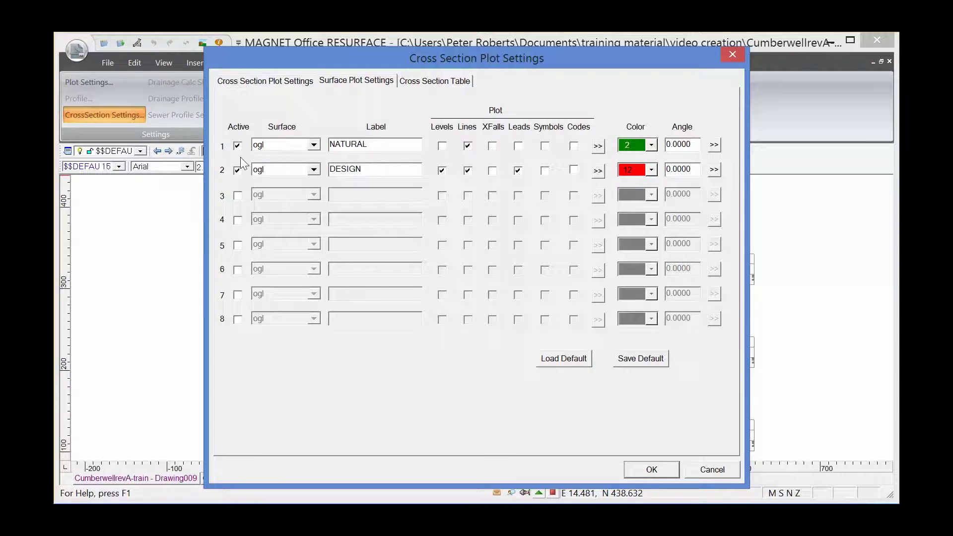
left_click(445, 146)
left_click(238, 170)
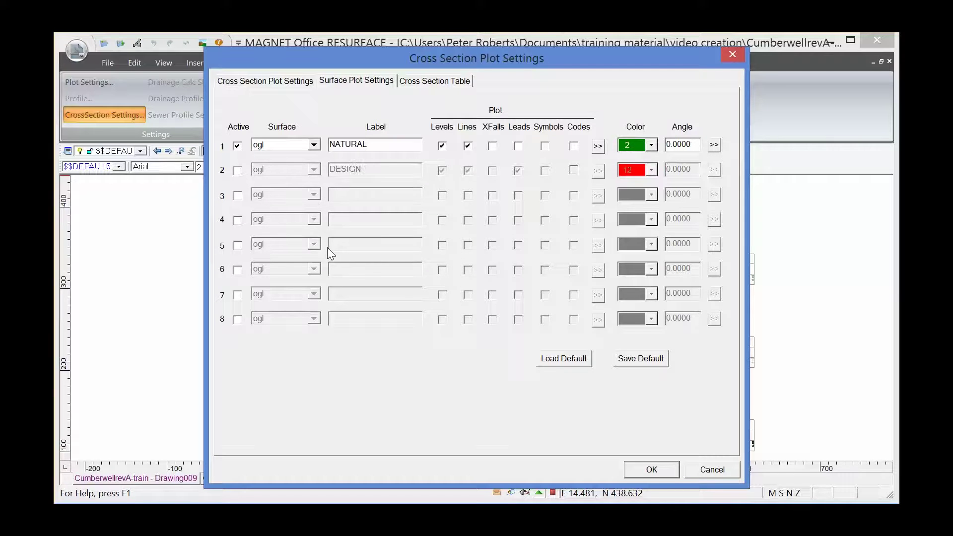
left_click(642, 472)
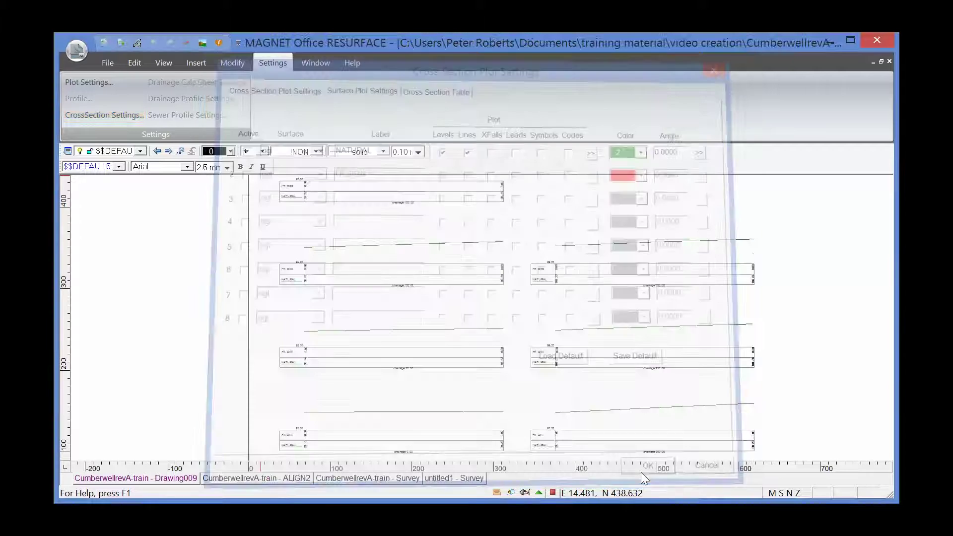
scroll(313, 277, "up", 3)
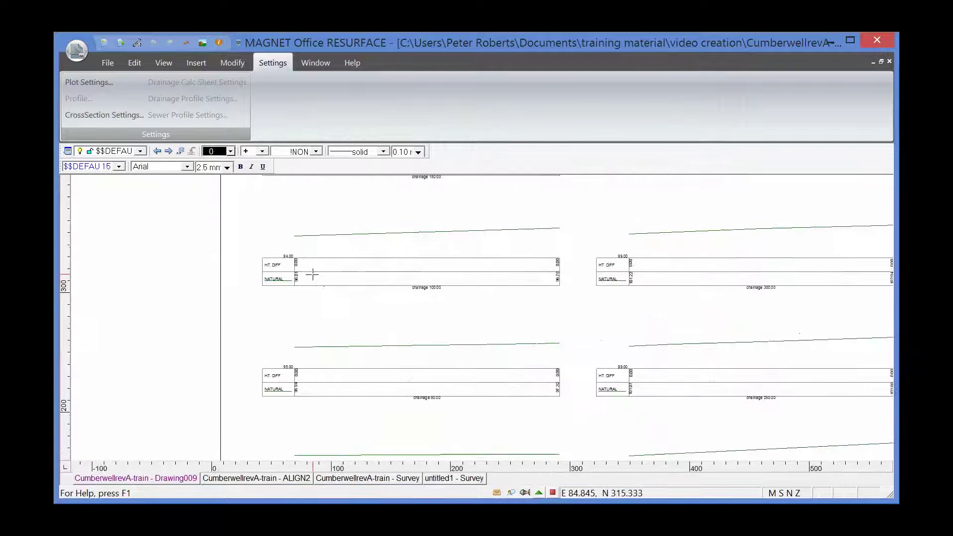
scroll(404, 302, "up", 1)
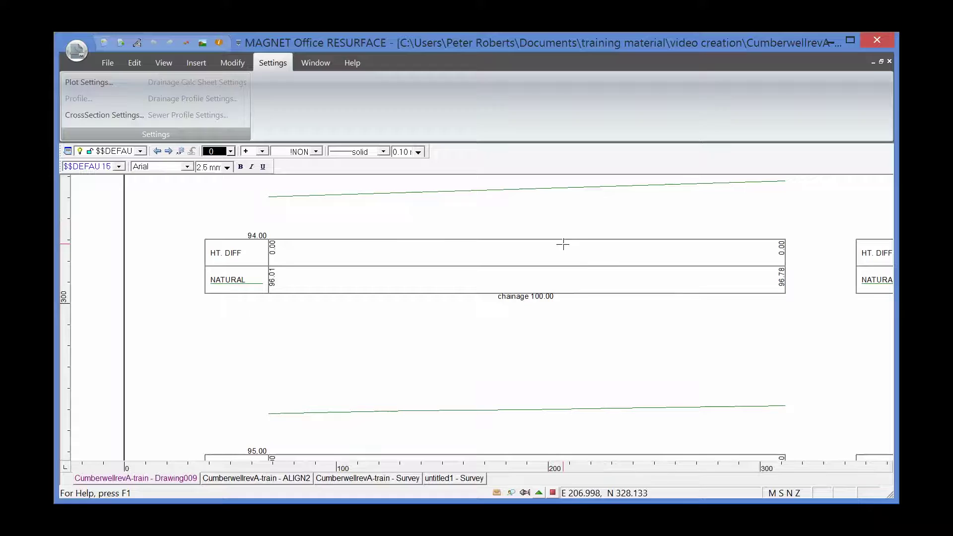
scroll(563, 244, "down", 5)
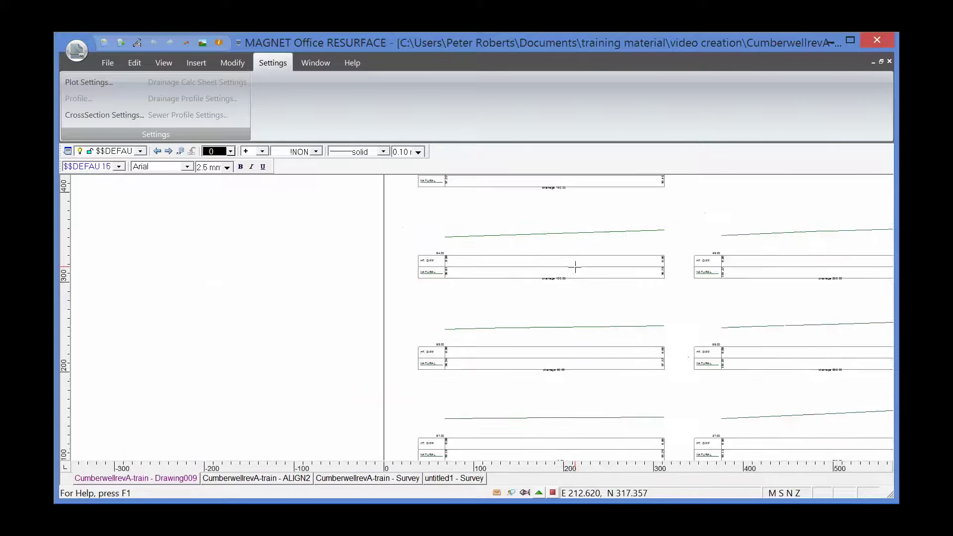
scroll(575, 267, "down", 3)
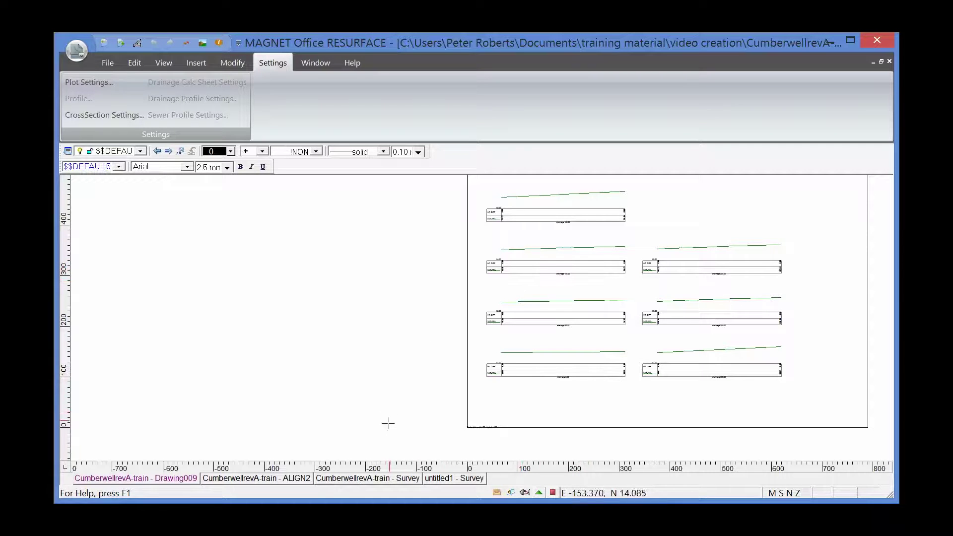
On the Survey drawing, extract ALIGN2 design cross sections from the 'plane at 100m' DTM, adding no extra chainages.
left_click(379, 479)
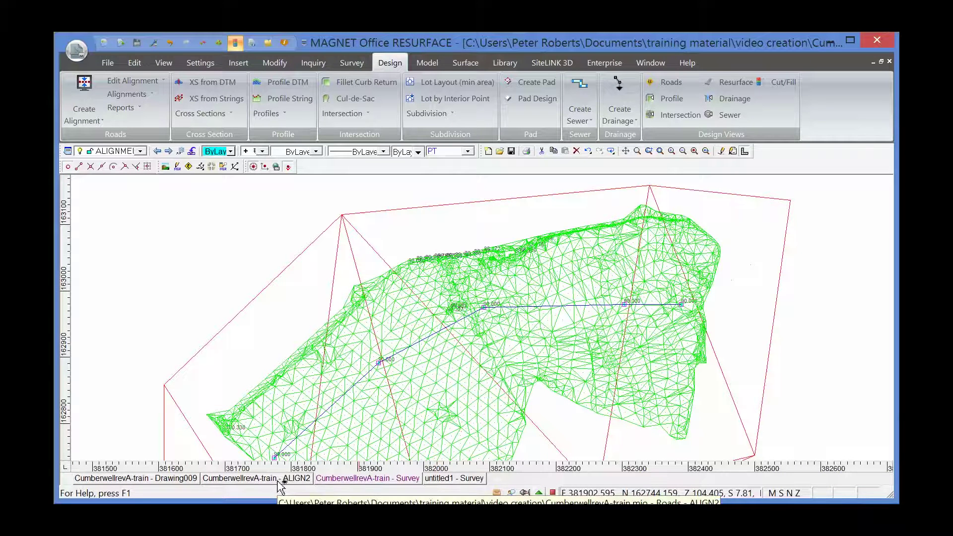
middle_click_drag(422, 377, 425, 342)
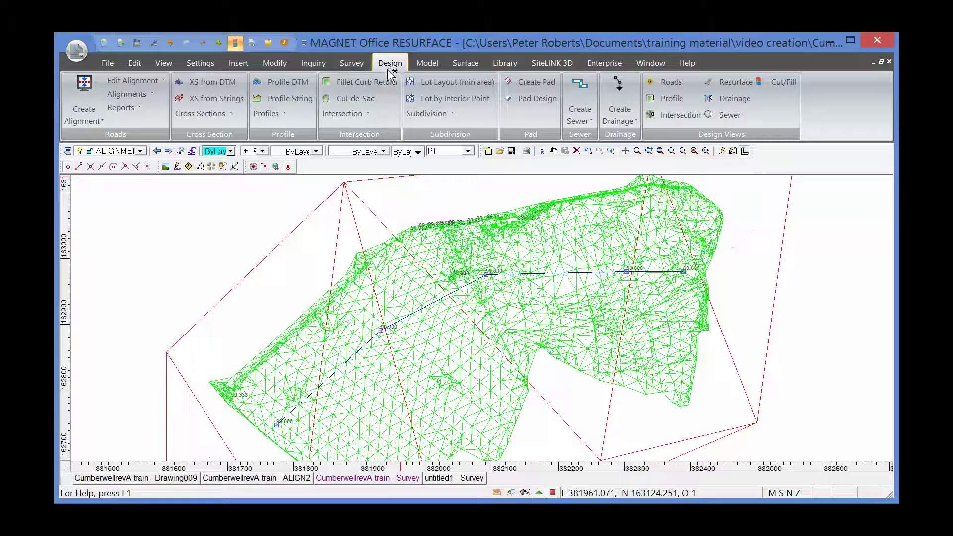
left_click(229, 85)
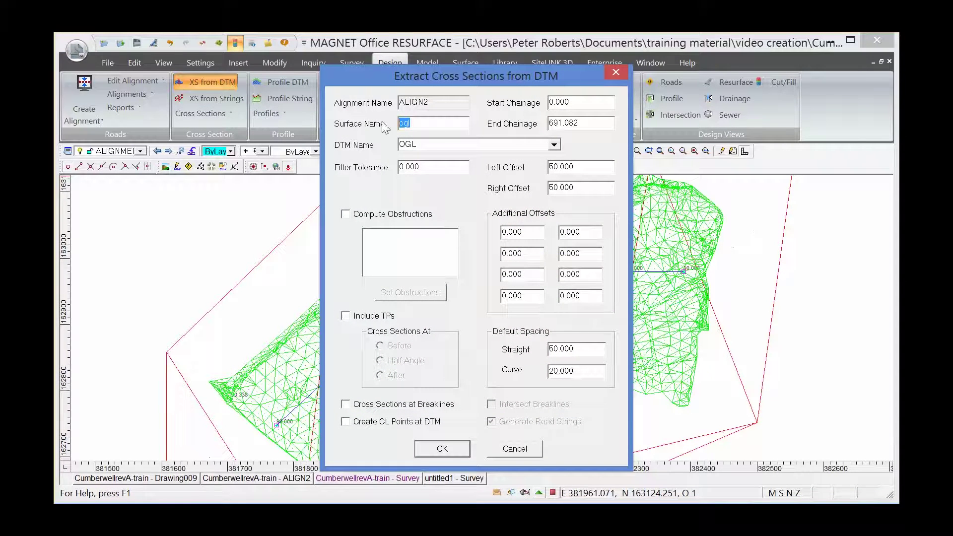
type("design")
left_click(553, 145)
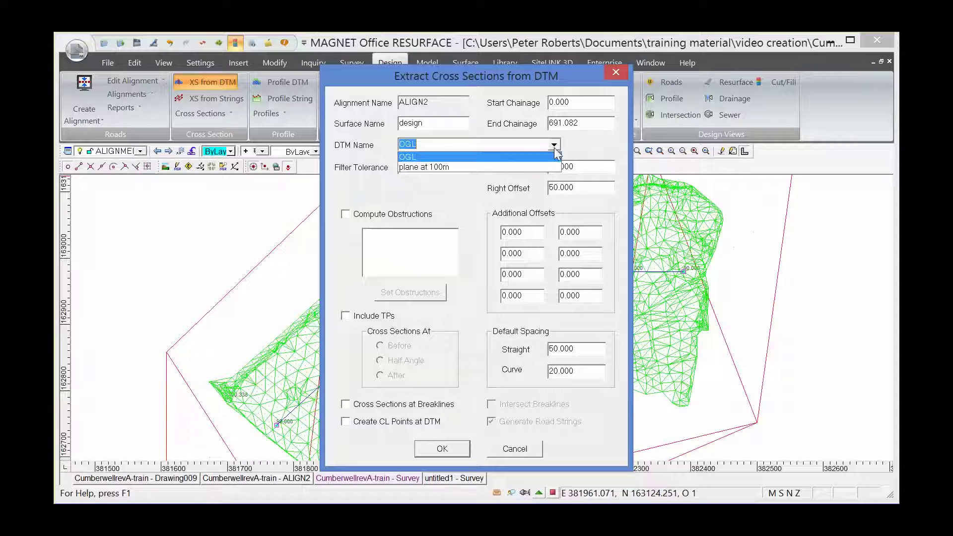
left_click(534, 168)
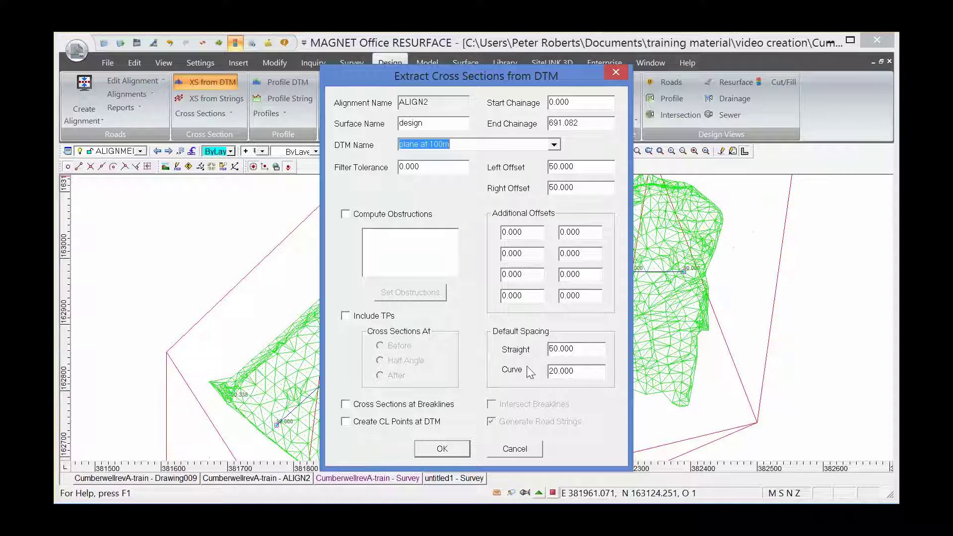
left_click(433, 449)
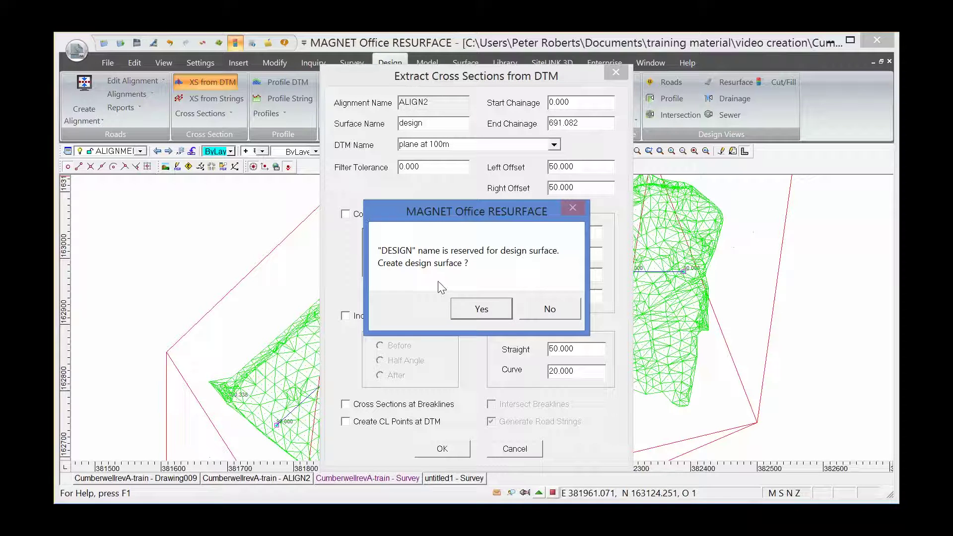
left_click(479, 310)
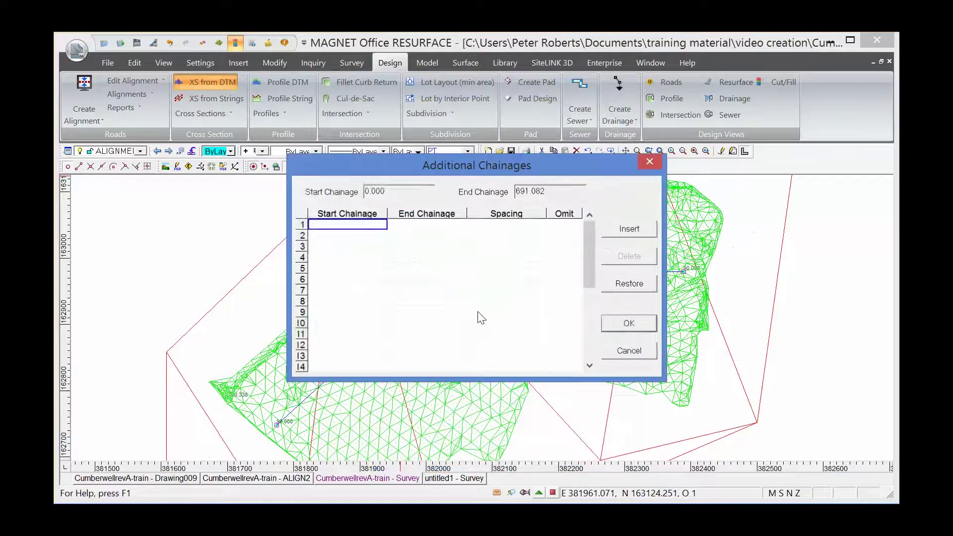
left_click(628, 324)
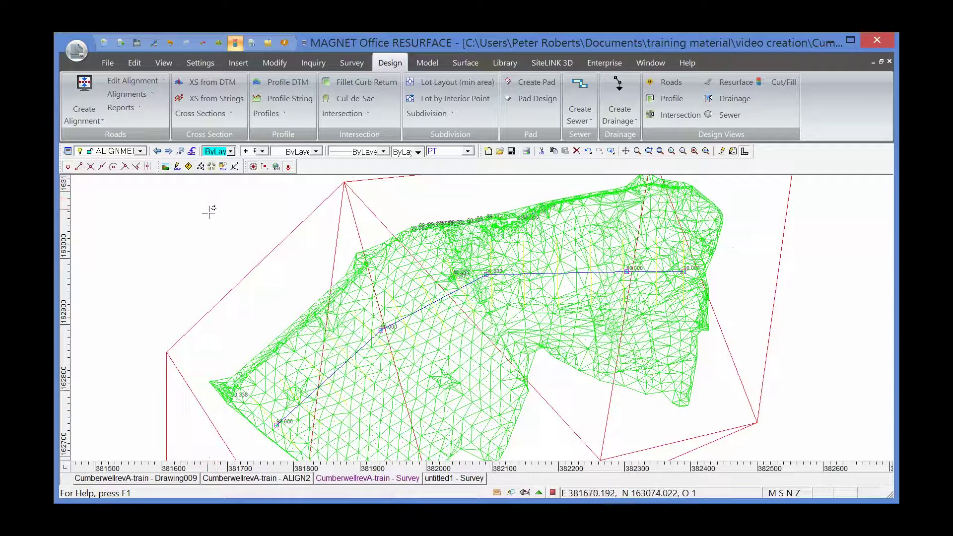
Show ALIGN2's cross sections zoomed in and step through chainage 50 to 100.000.
left_click(235, 478)
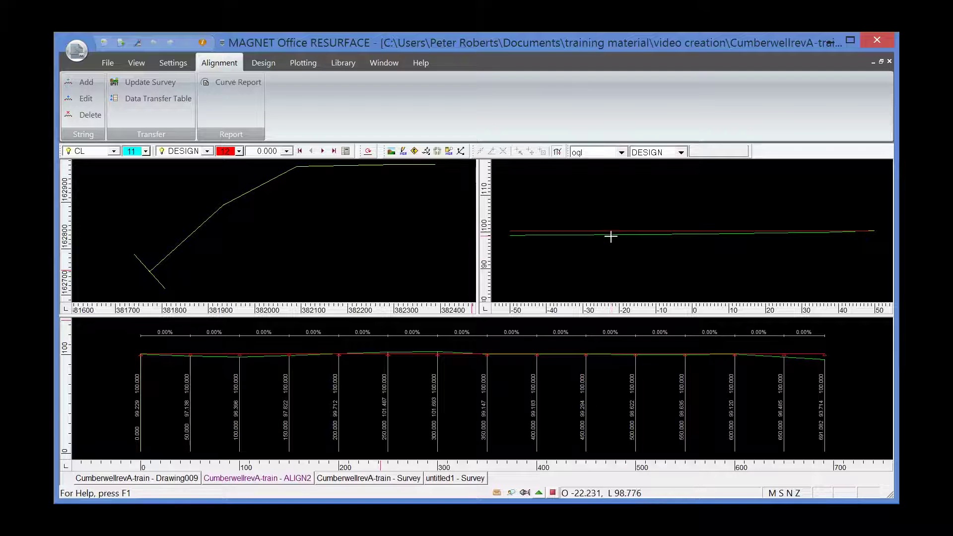
left_click(640, 239)
scroll(640, 240, "up", 2)
scroll(640, 239, "up", 3)
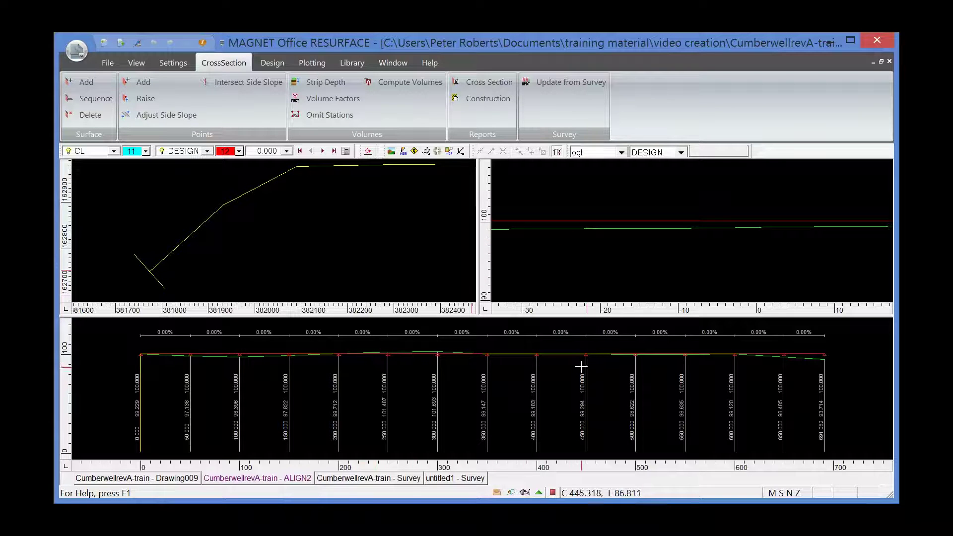
left_click(323, 151)
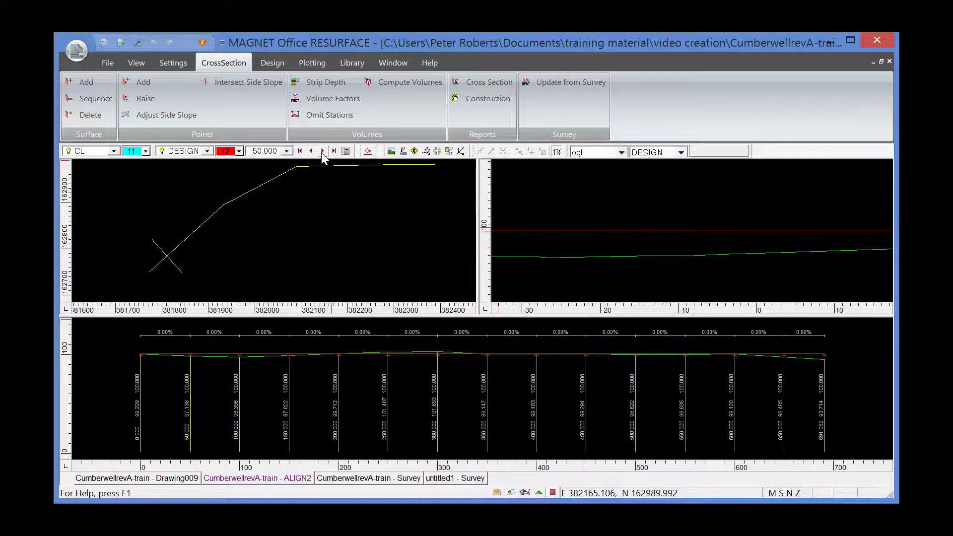
left_click(322, 152)
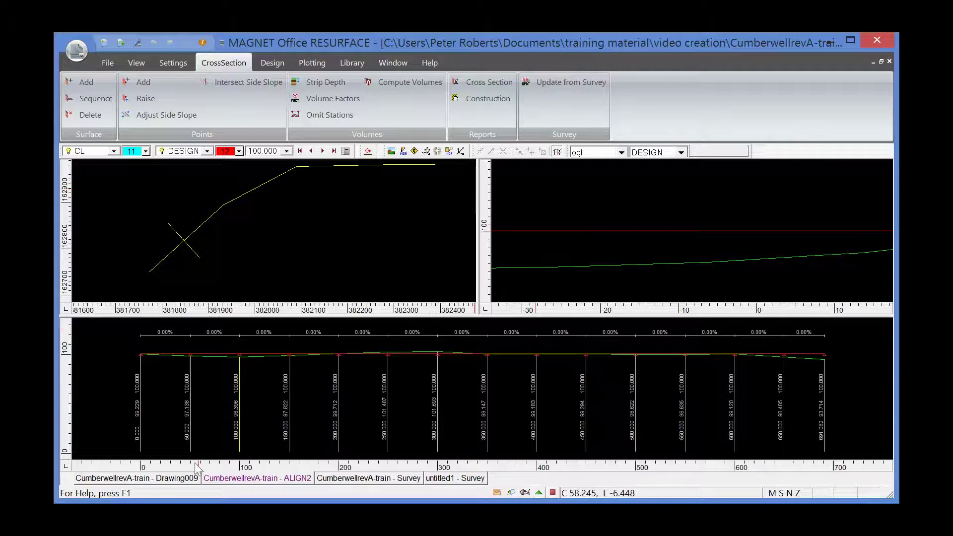
On Drawing009, enable plotted surface row 2 as DESIGN in the cross-section settings and replot.
left_click(183, 479)
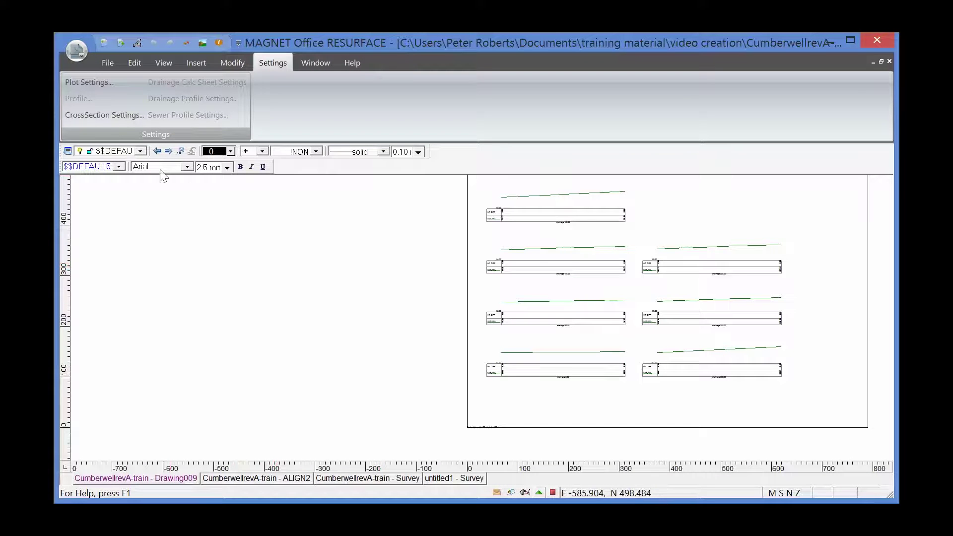
left_click(97, 115)
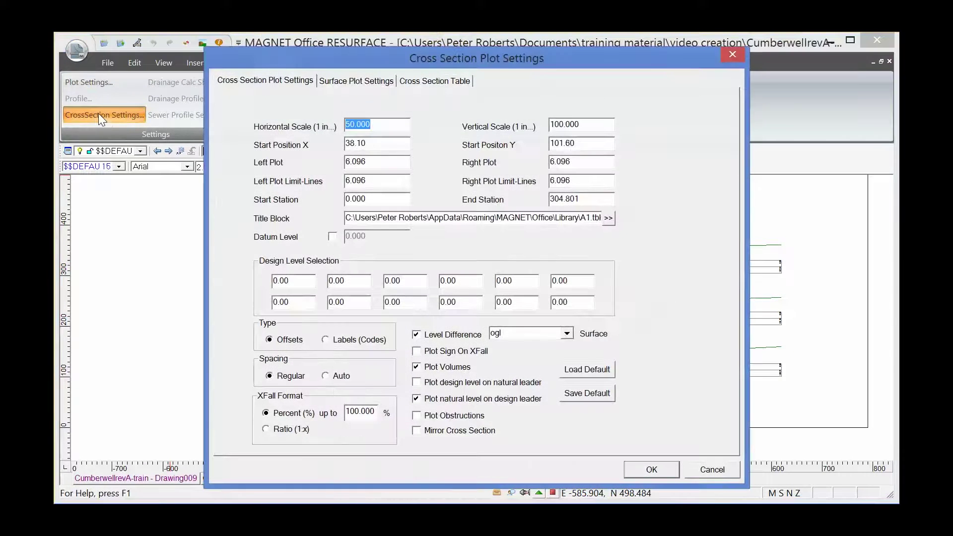
left_click(359, 82)
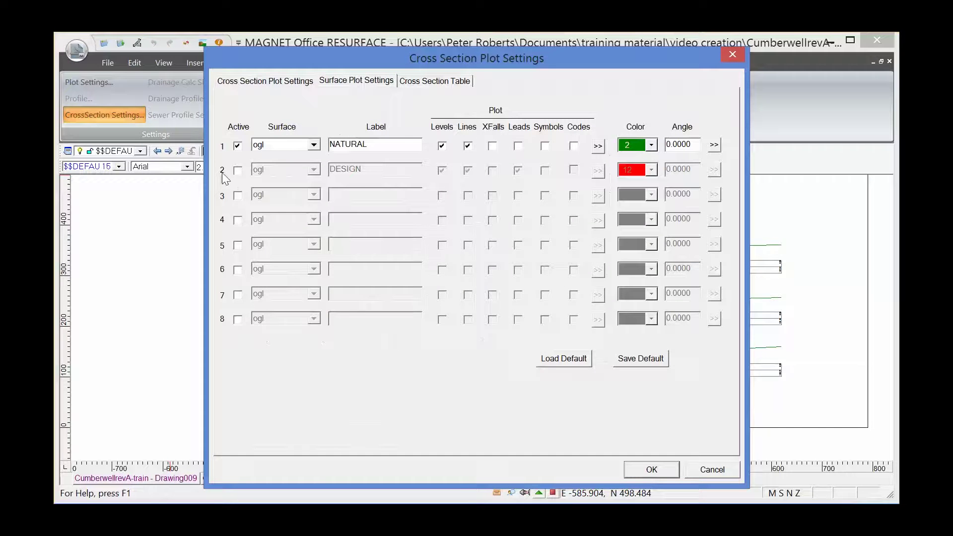
left_click(238, 170)
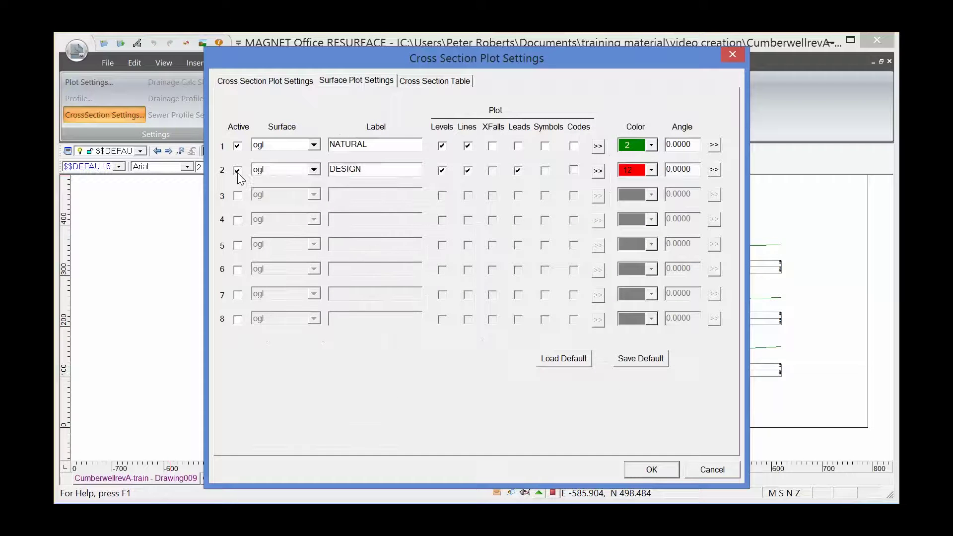
left_click(317, 170)
left_click(311, 181)
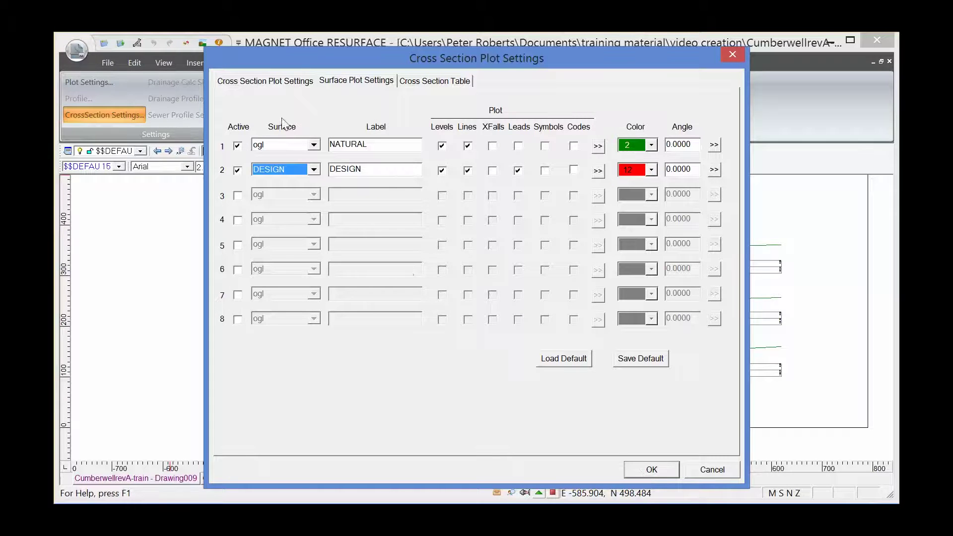
left_click(274, 82)
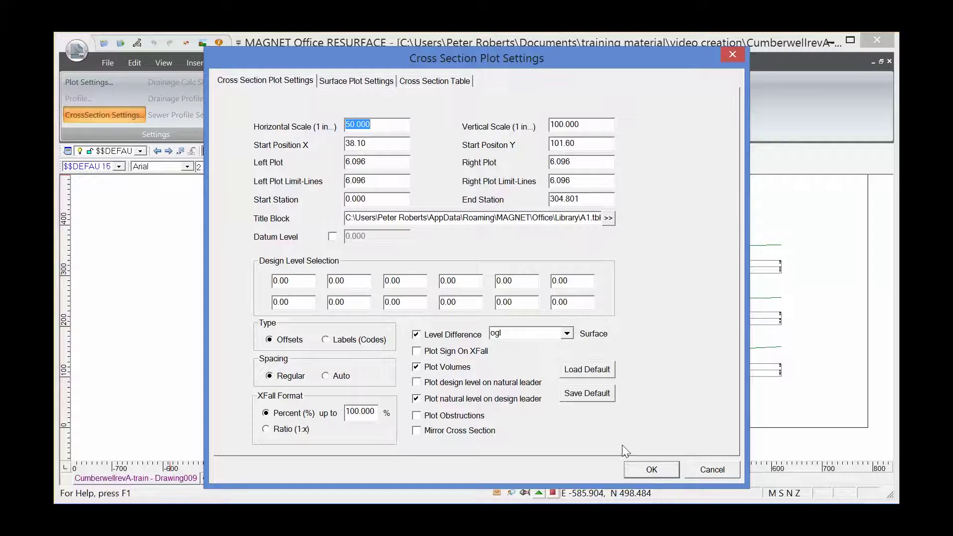
left_click(641, 471)
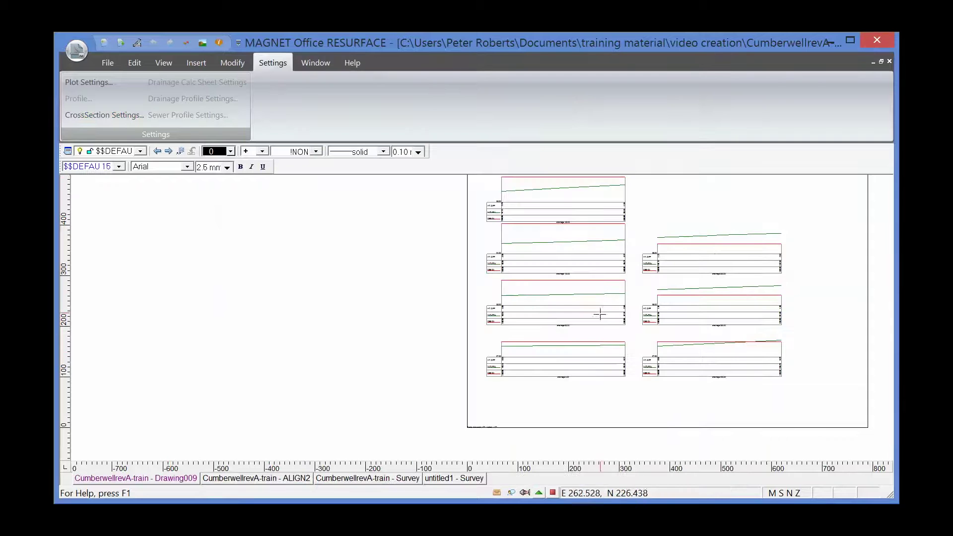
scroll(595, 243, "up", 4)
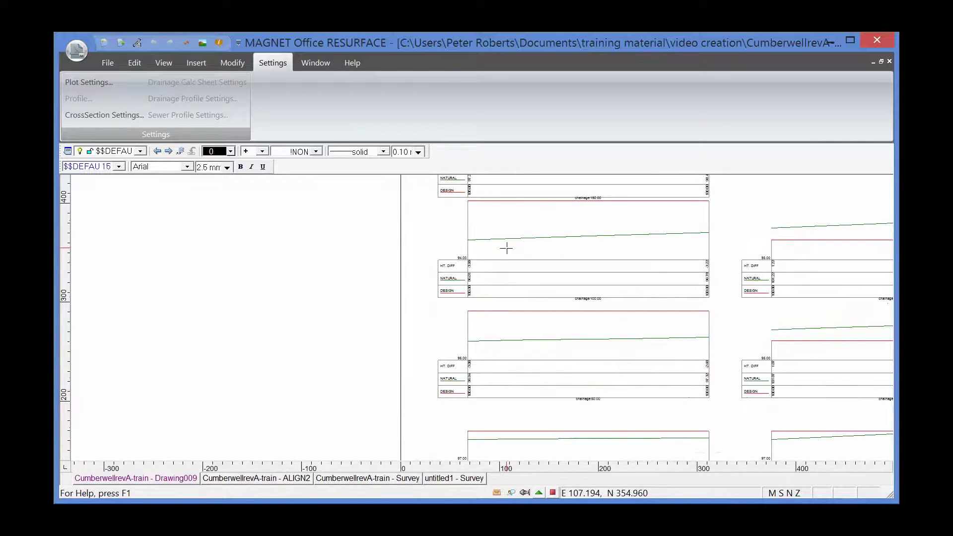
scroll(506, 248, "up", 4)
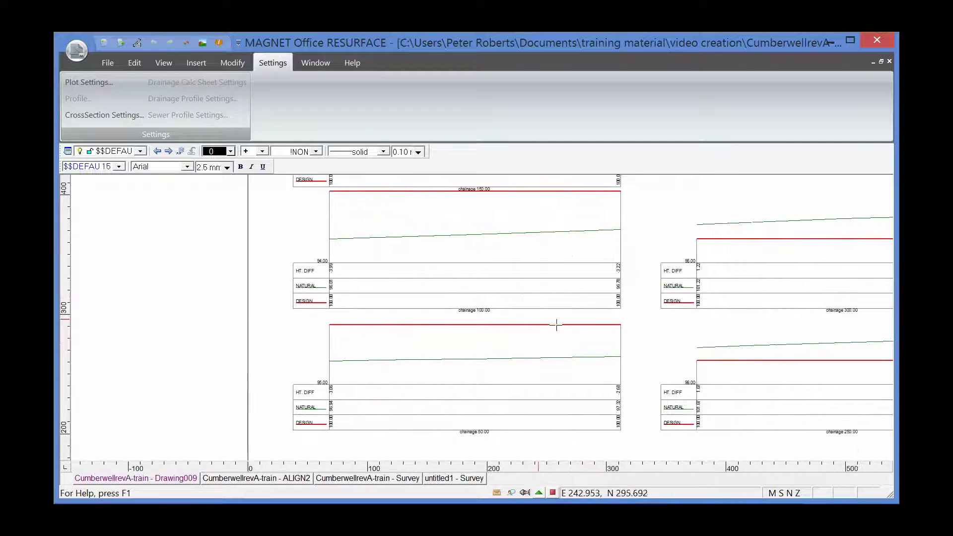
scroll(640, 347, "down", 2)
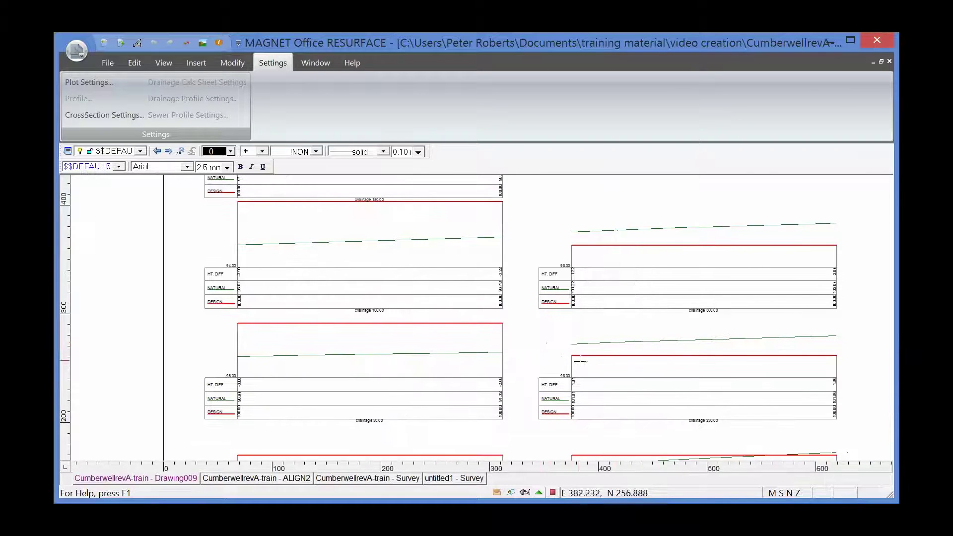
scroll(581, 361, "up", 4)
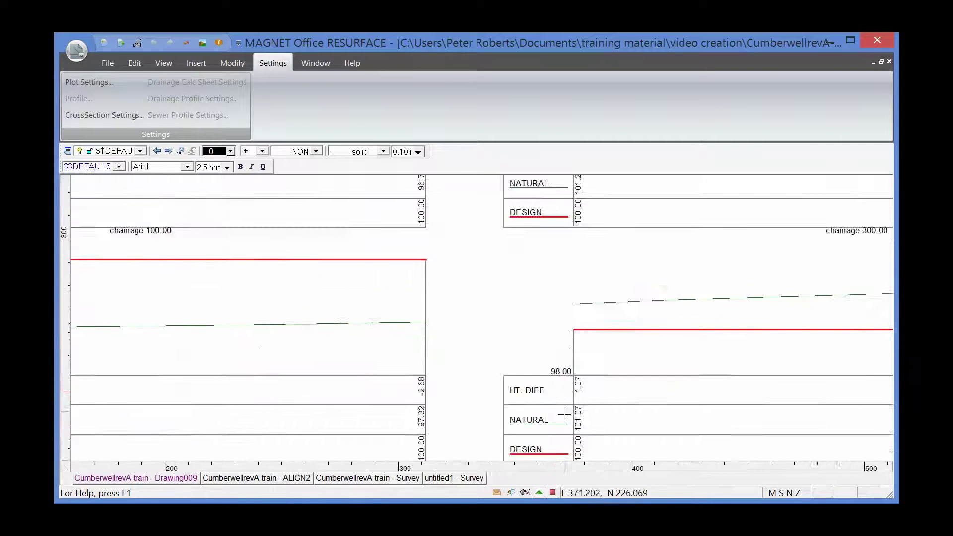
middle_click_drag(561, 404, 525, 290)
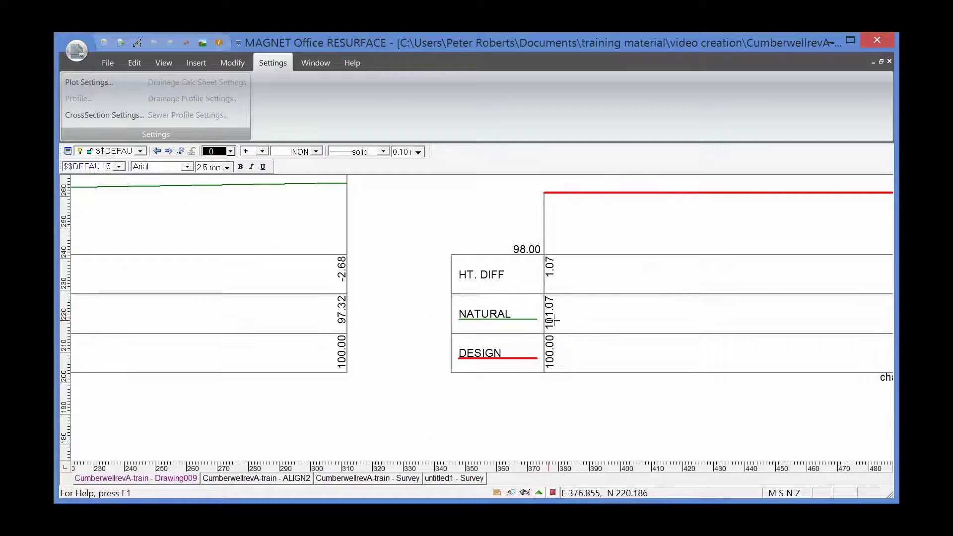
middle_click_drag(554, 320, 495, 382)
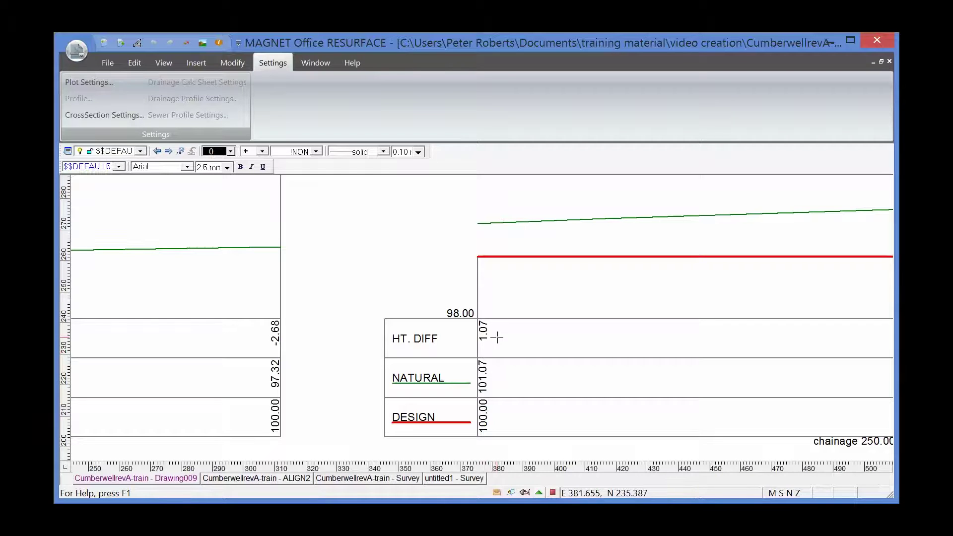
scroll(588, 336, "down", 4)
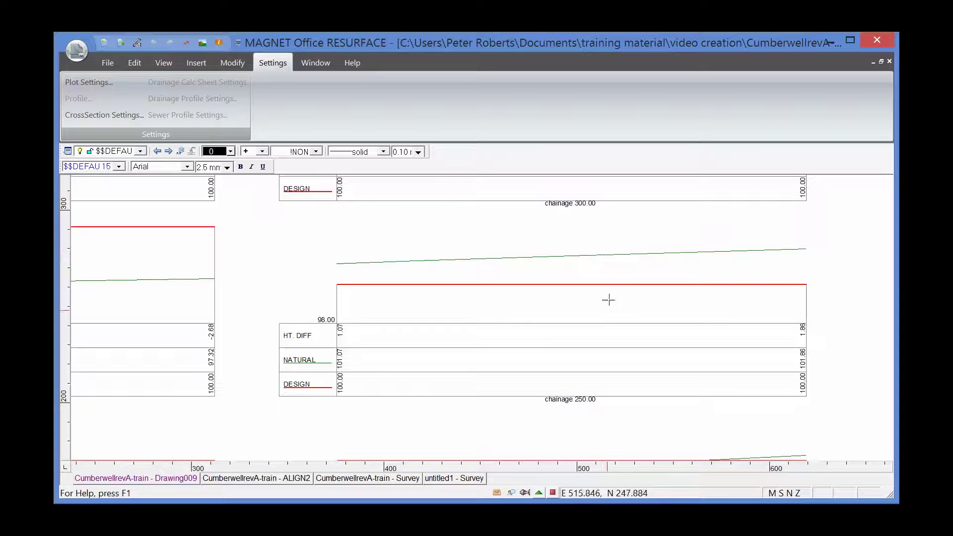
scroll(480, 324, "down", 3)
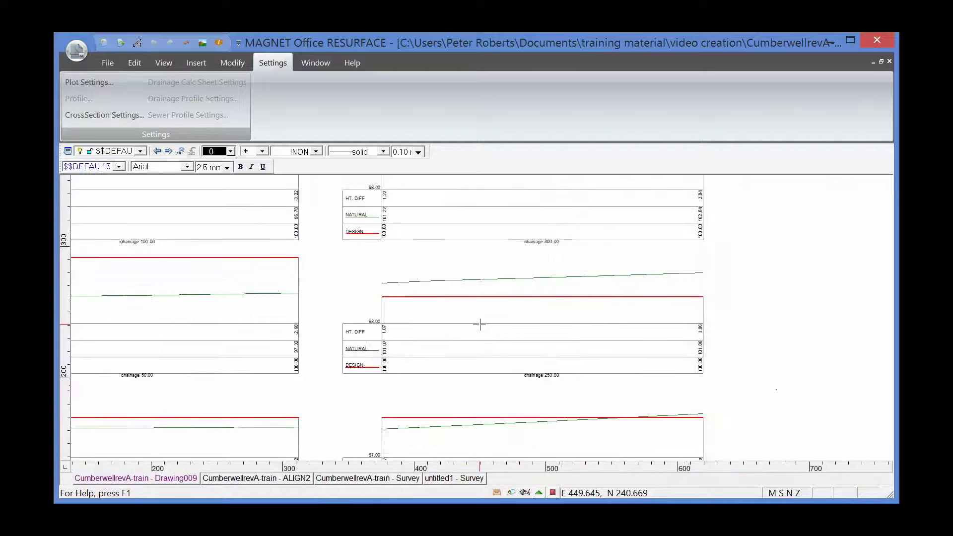
scroll(480, 324, "down", 3)
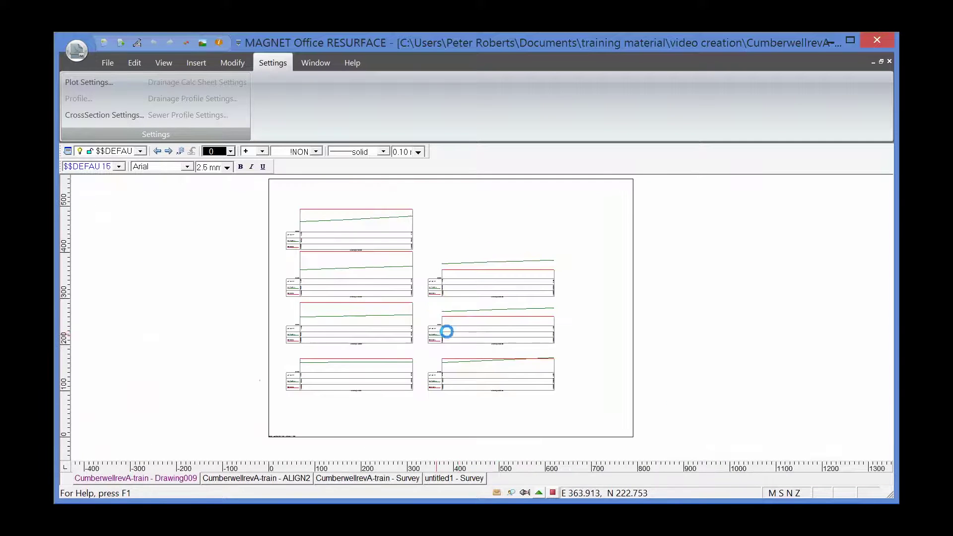
middle_click_drag(447, 333, 519, 328)
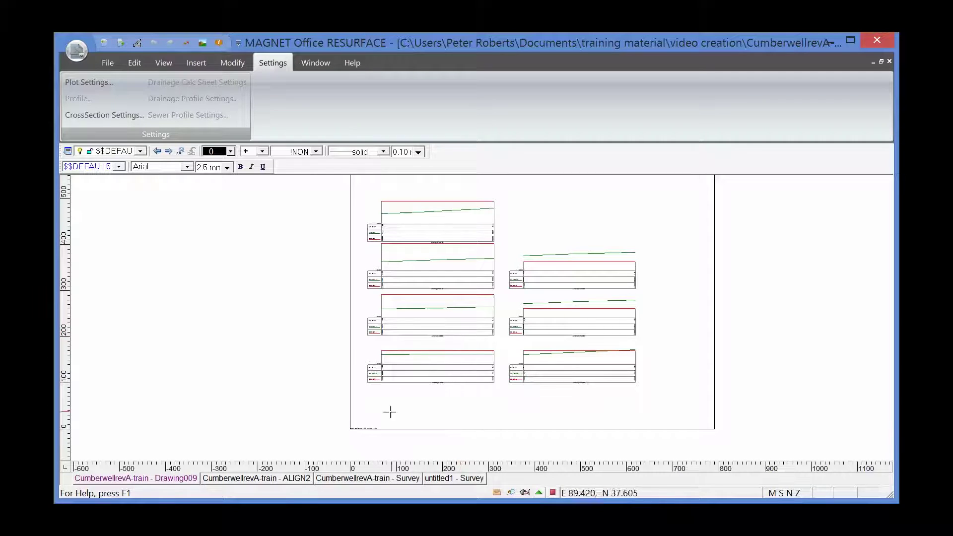
From the Survey drawing, start a new plot window using the A1 title block.
left_click(367, 477)
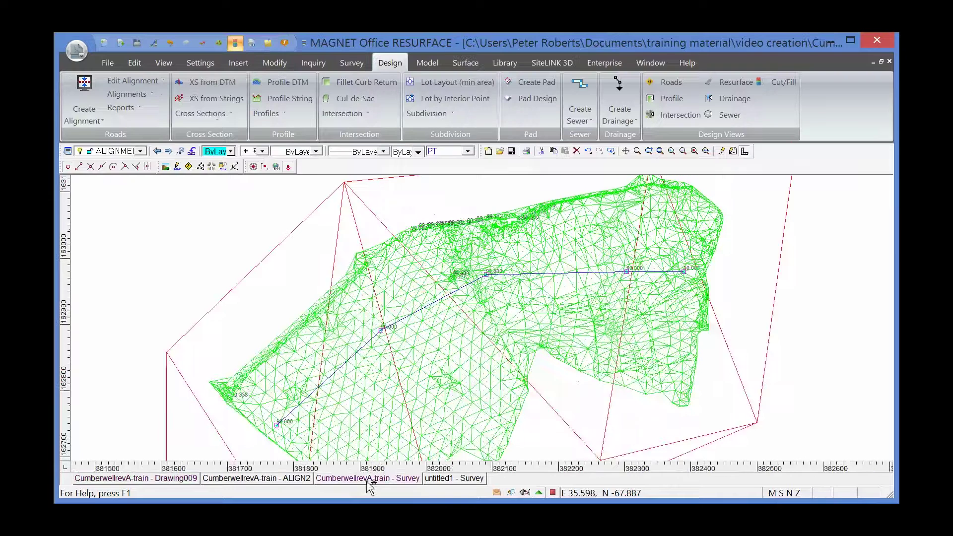
scroll(443, 379, "down", 5)
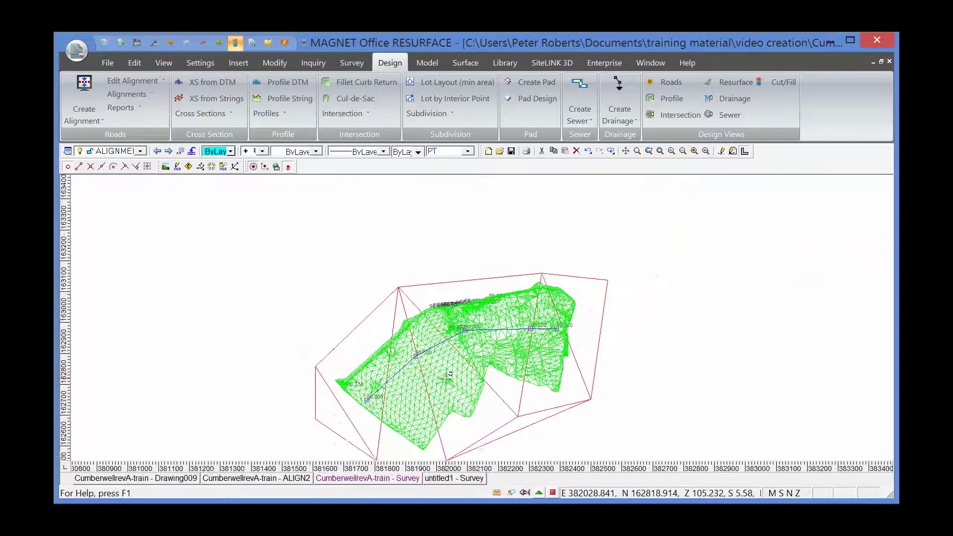
scroll(447, 339, "down", 2)
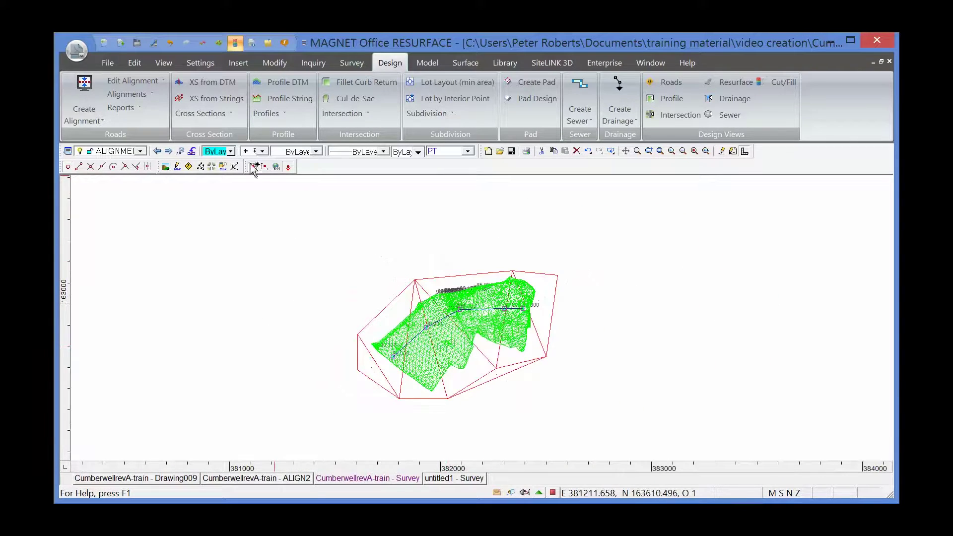
left_click(107, 63)
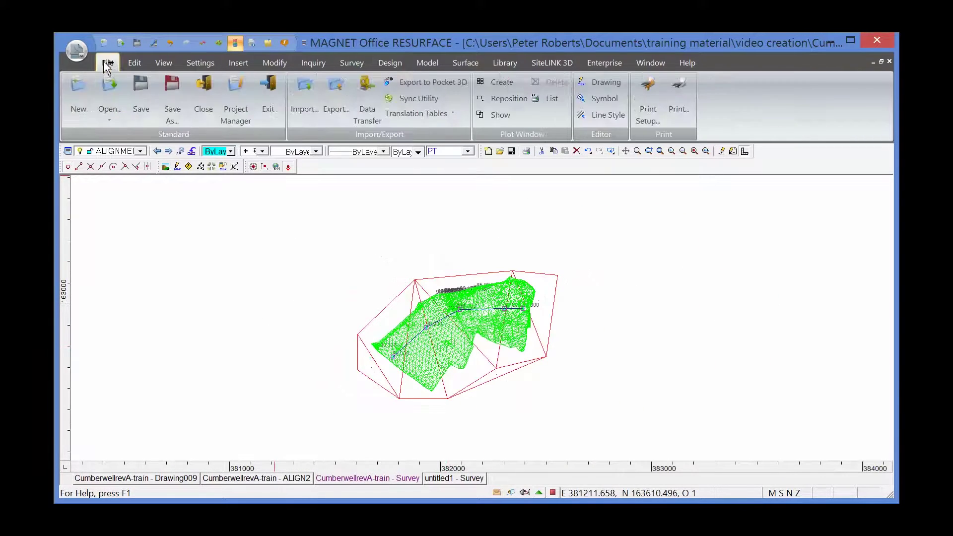
left_click(510, 86)
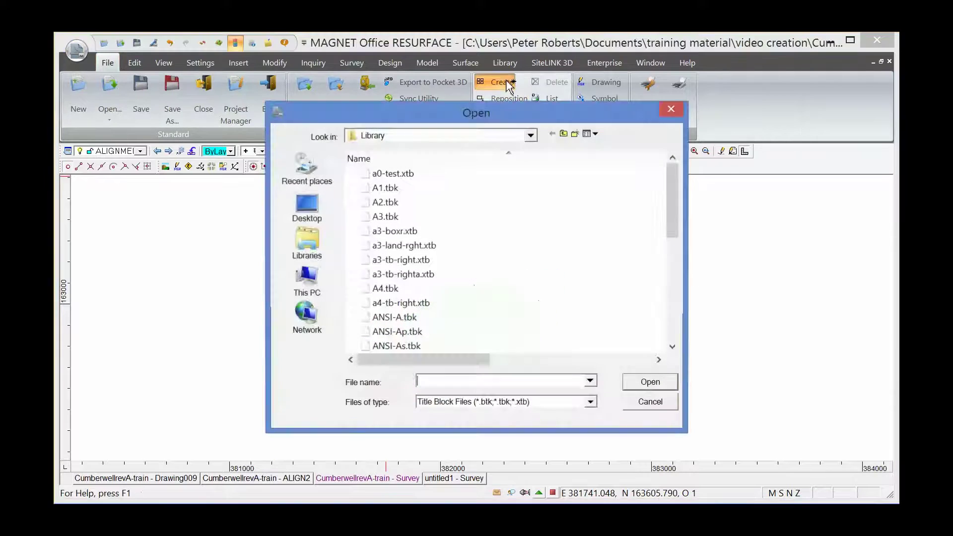
left_click(387, 190)
left_click(637, 383)
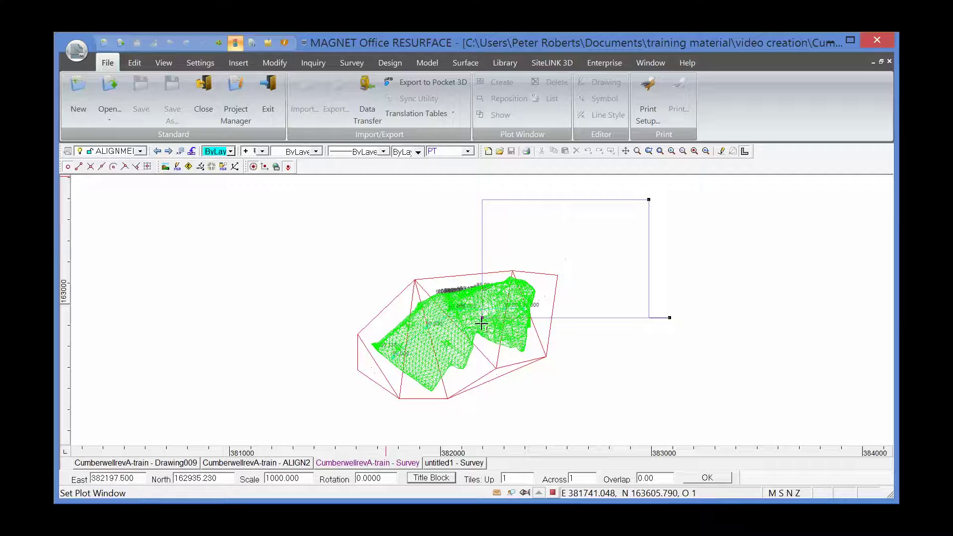
Place the plot frame around the TIN surface at scale 2000.
left_click(331, 406)
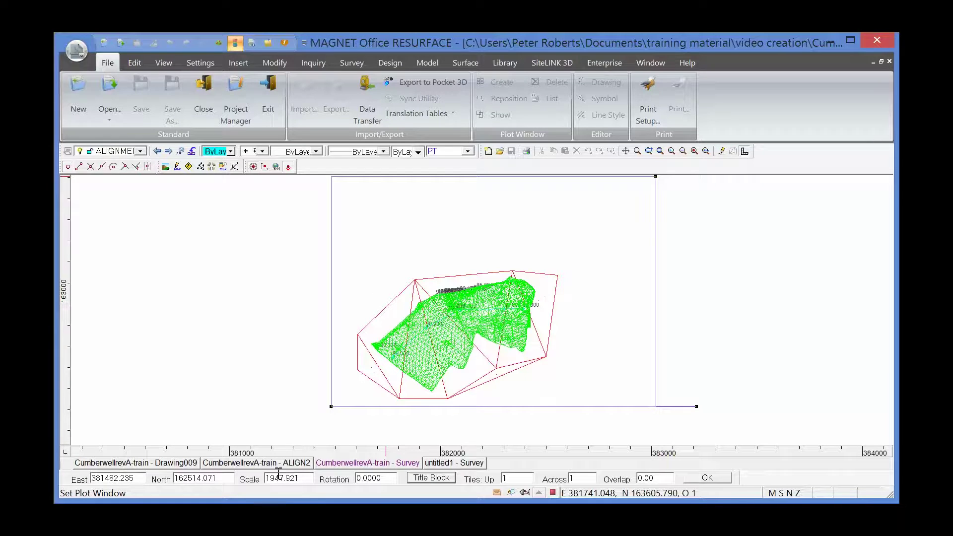
left_click_drag(306, 479, 266, 481)
type("2000")
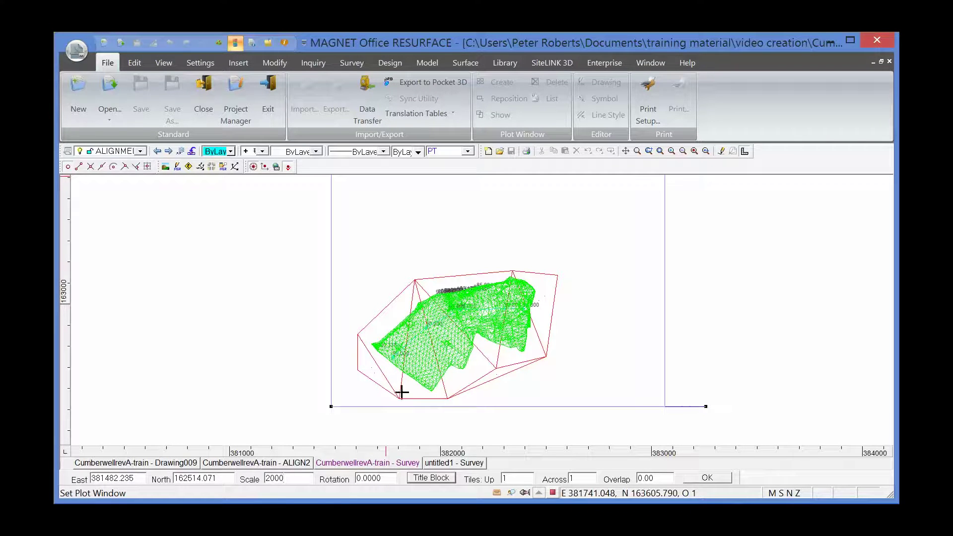
left_click(706, 478)
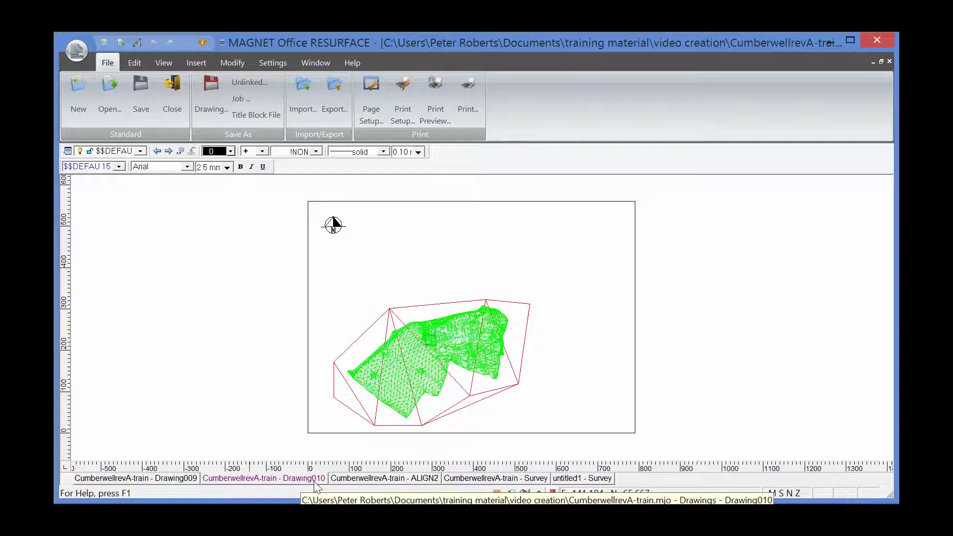
Return to Drawing009, zoom out slightly, and cancel the SubDrawing list without inserting anything.
left_click(174, 478)
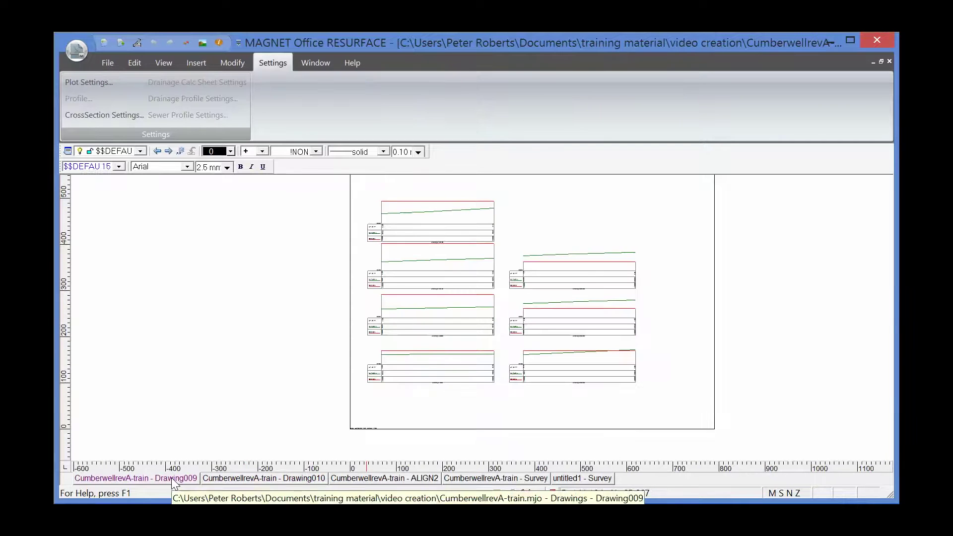
scroll(404, 383, "down", 1)
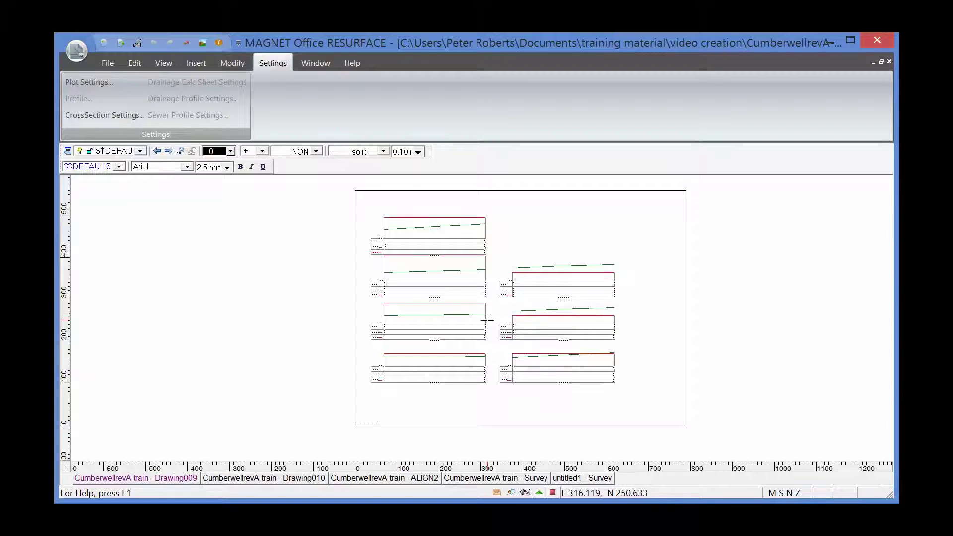
left_click(196, 62)
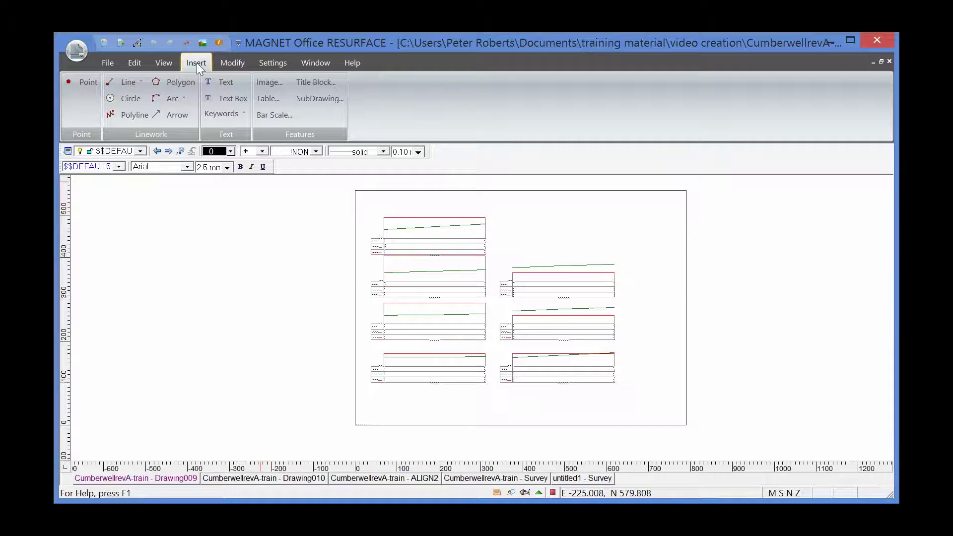
left_click(318, 99)
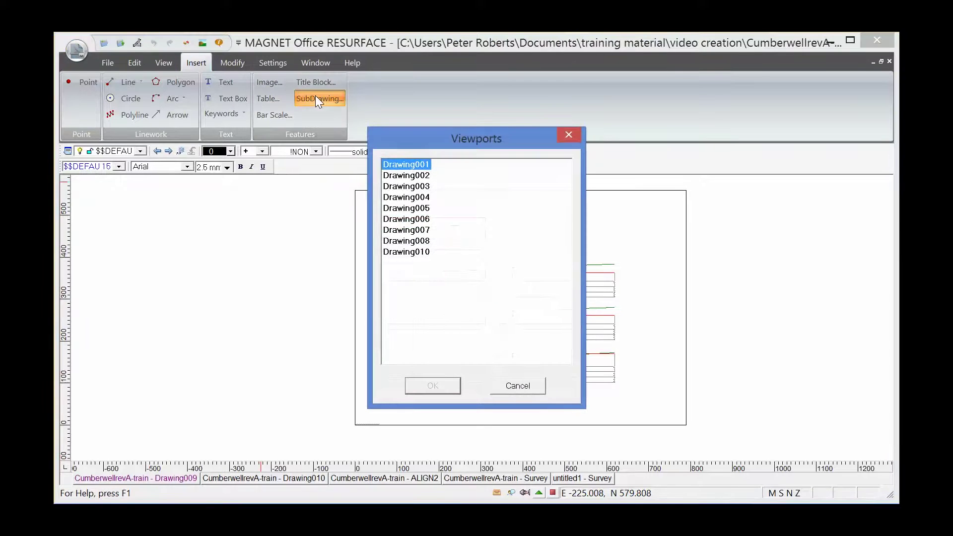
left_click(519, 389)
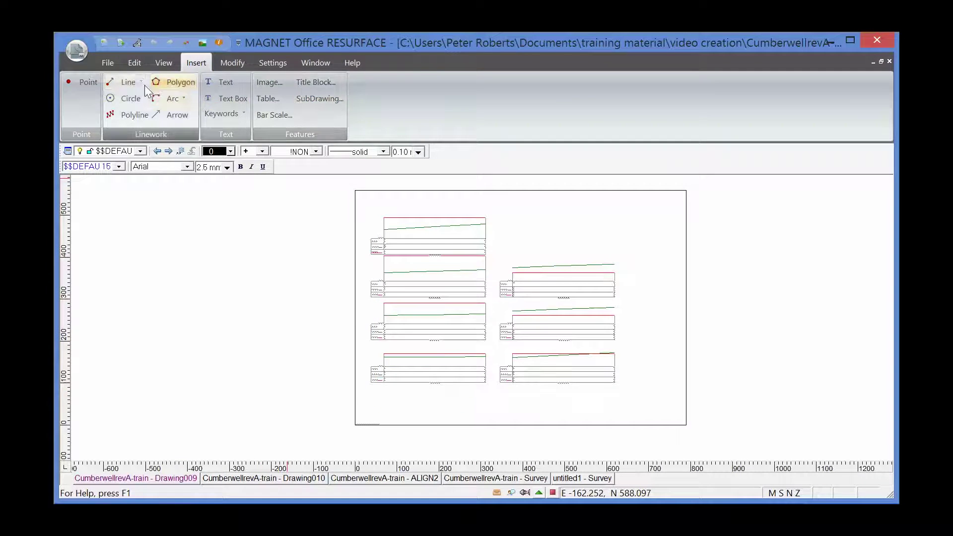
Create a viewport named 'section' spanning Drawing009 from its lower-left to top-right corner.
left_click(108, 63)
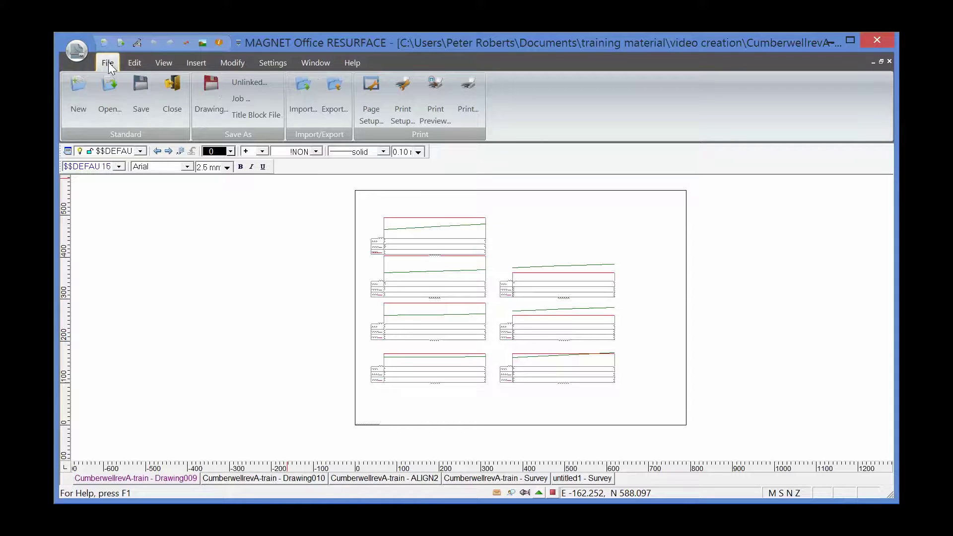
left_click(128, 62)
left_click(164, 63)
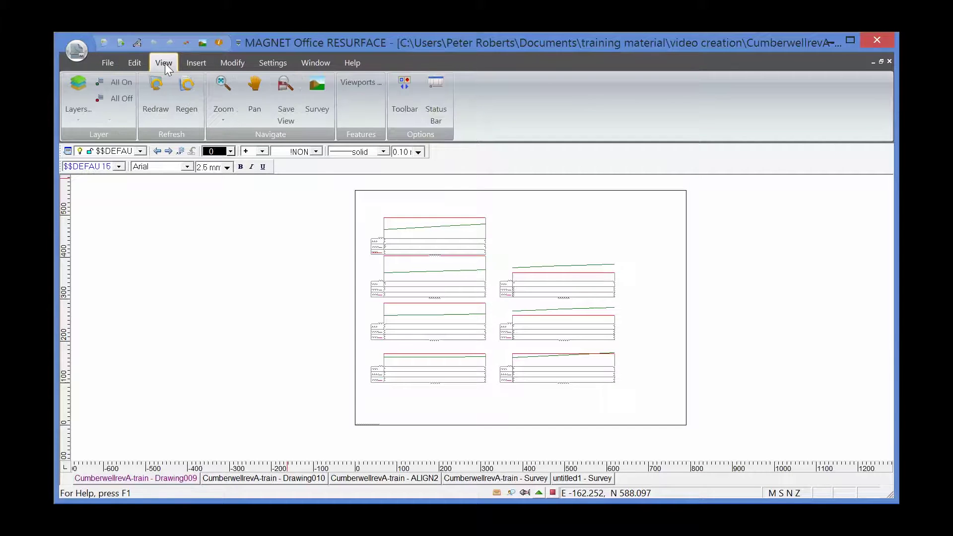
left_click(377, 81)
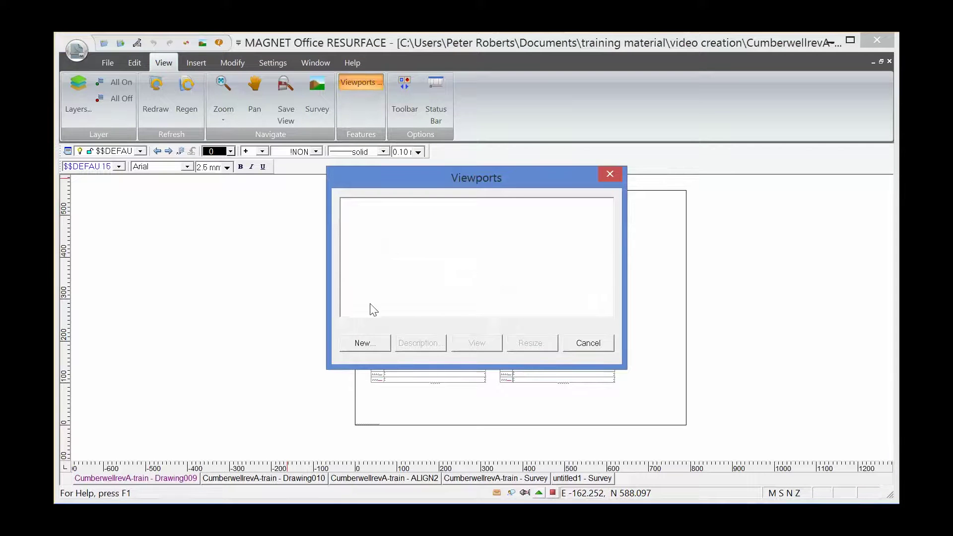
left_click(360, 344)
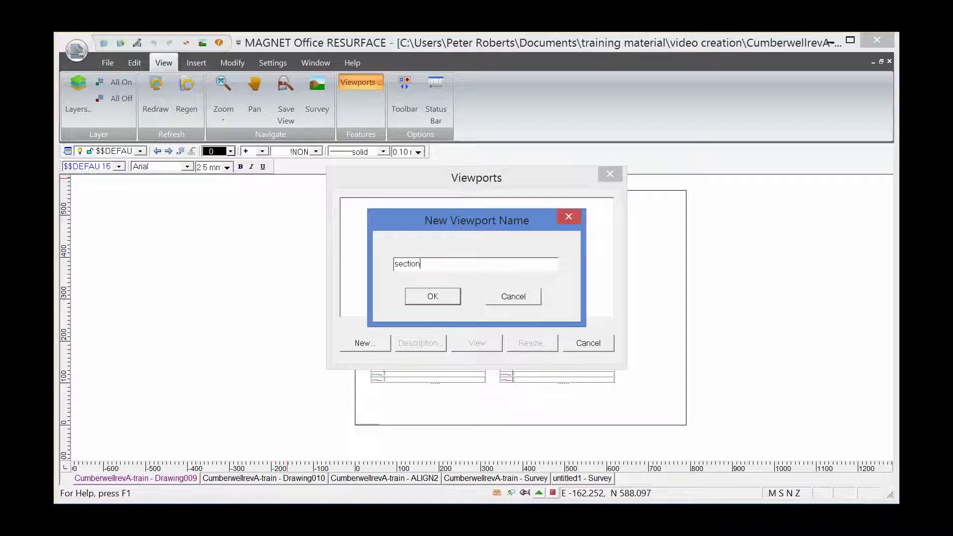
type("section")
left_click(433, 296)
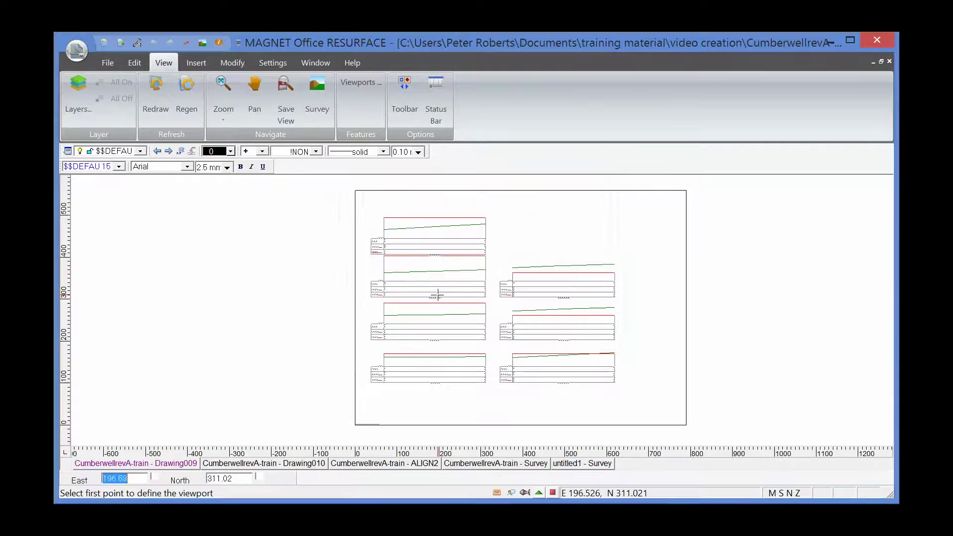
left_click(348, 432)
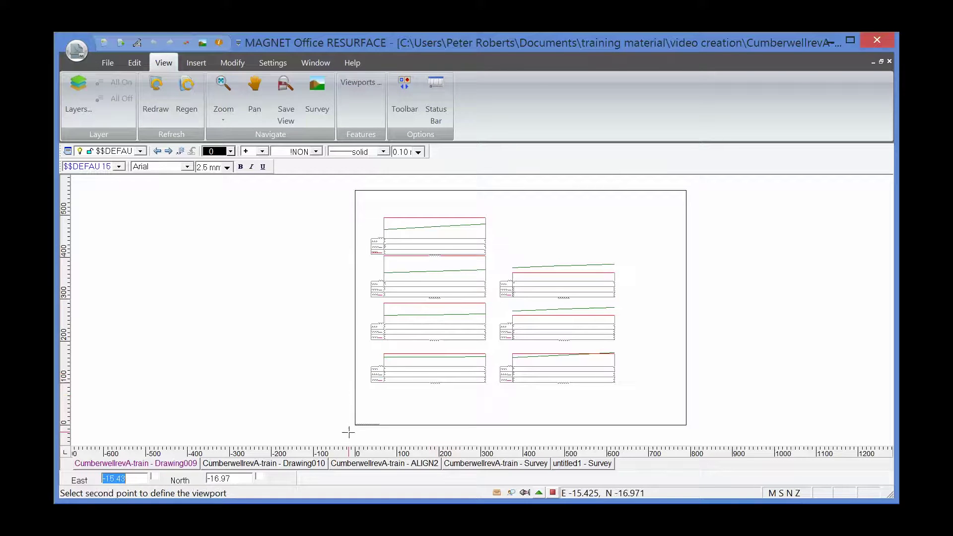
left_click(693, 187)
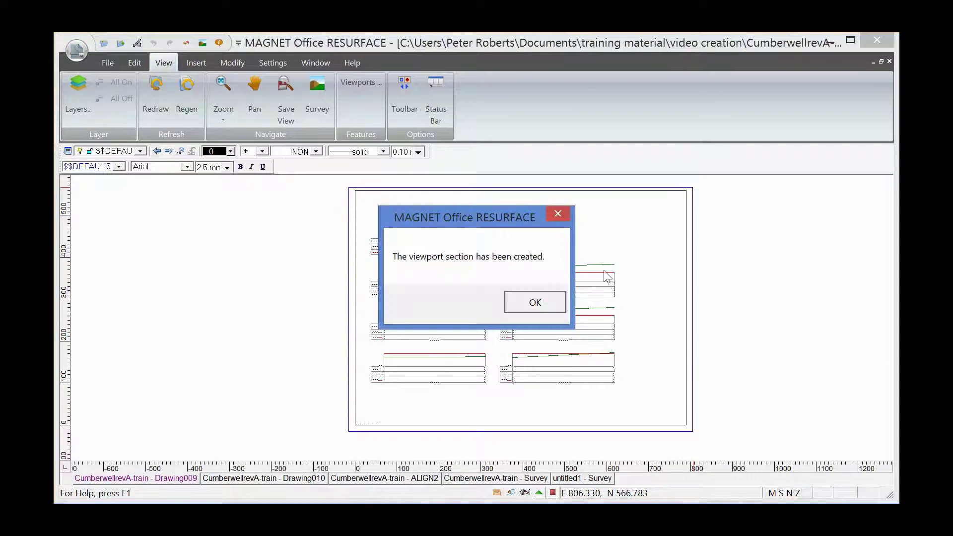
left_click(530, 305)
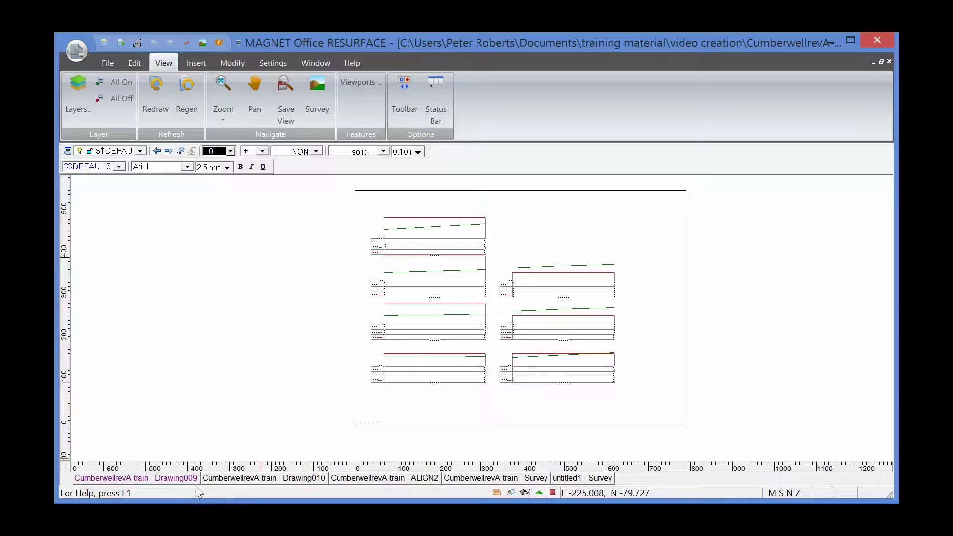
On Drawing010, insert the 'section' viewport as a sub-drawing placed above the mesh.
left_click(272, 478)
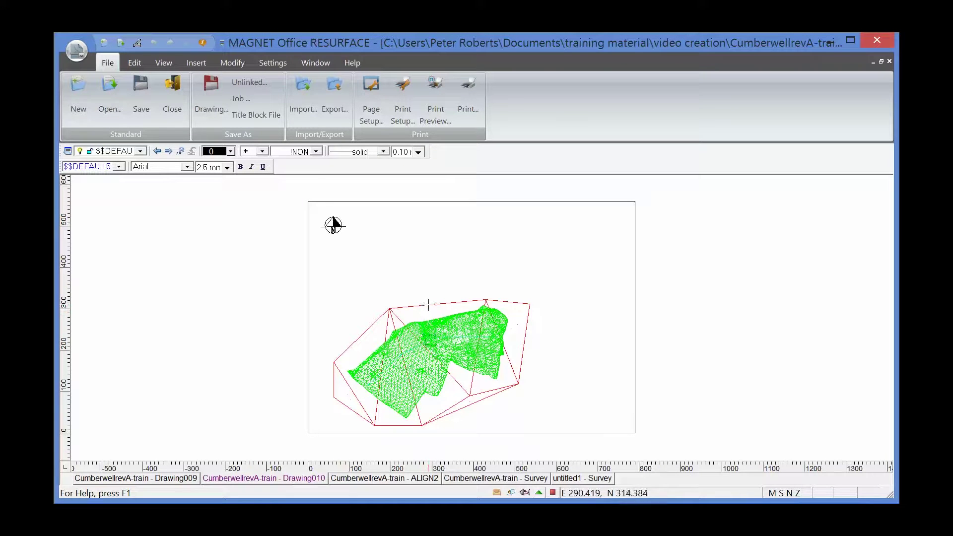
left_click(196, 63)
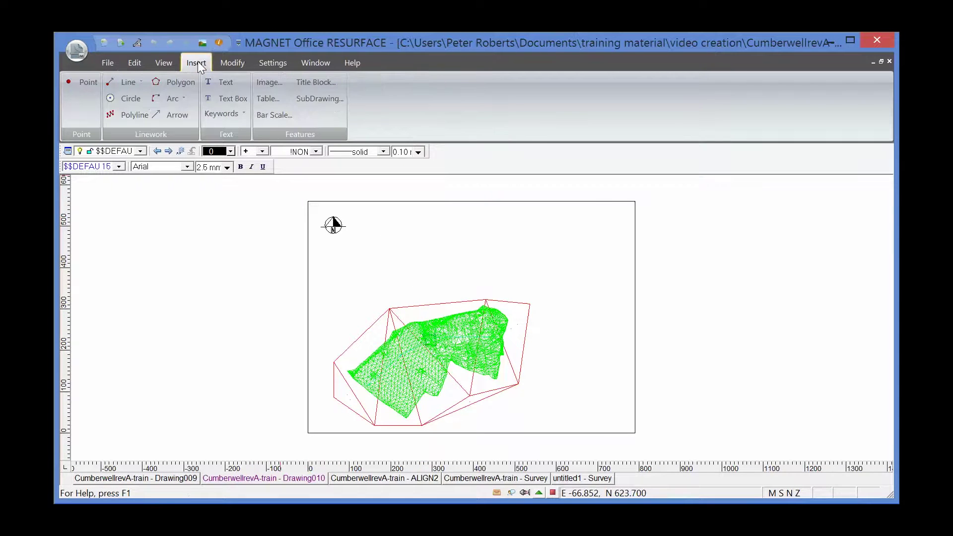
left_click(322, 98)
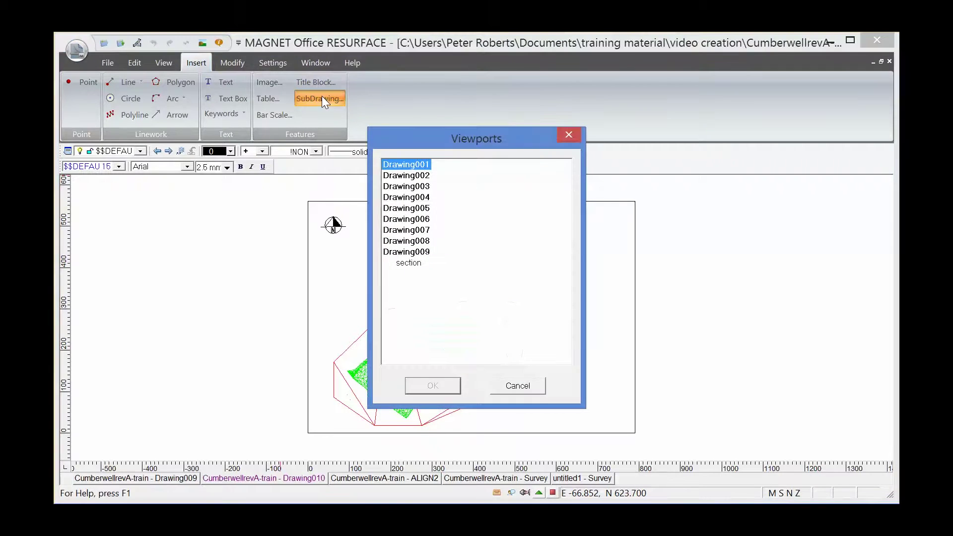
left_click(407, 265)
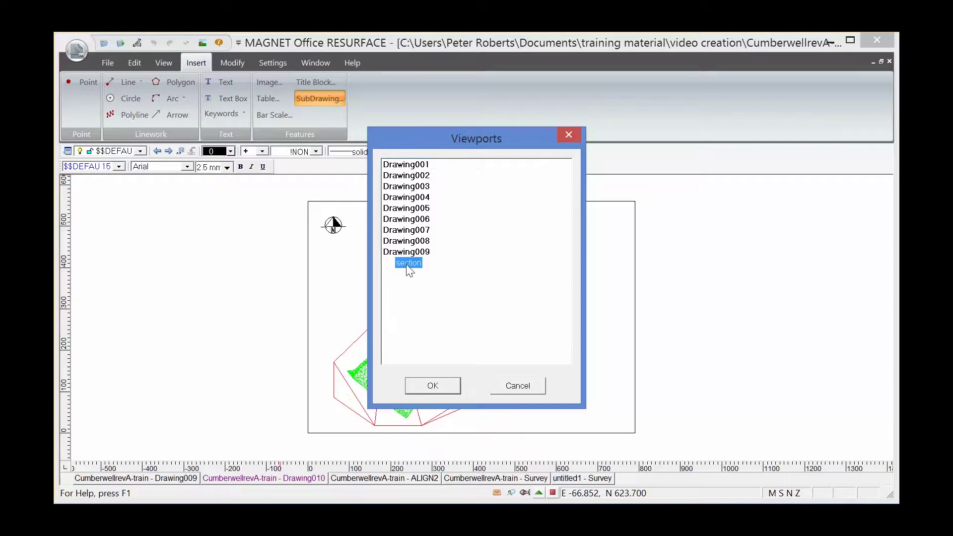
left_click(428, 385)
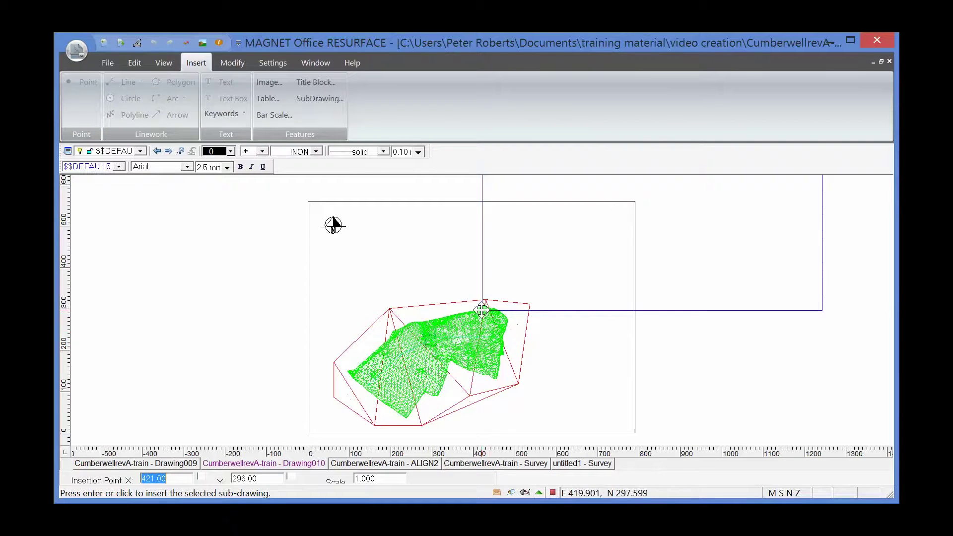
left_click(404, 328)
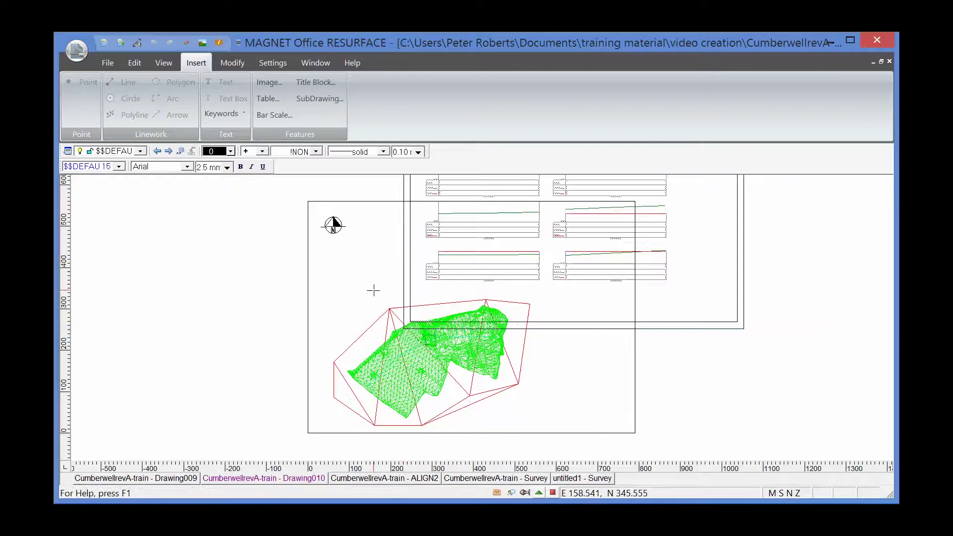
Shrink the inserted sub-drawing by dragging its top-right grip inward.
scroll(495, 296, "down", 4)
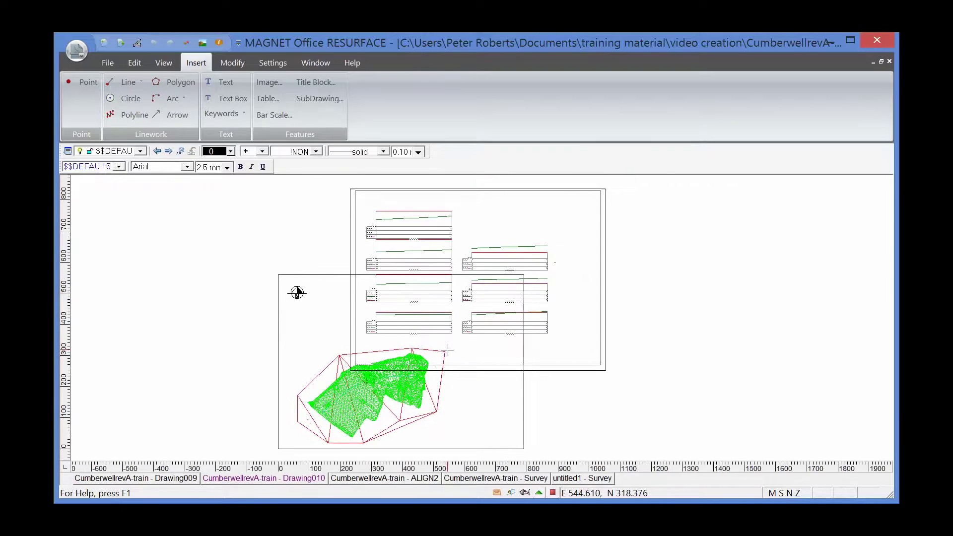
left_click(350, 369)
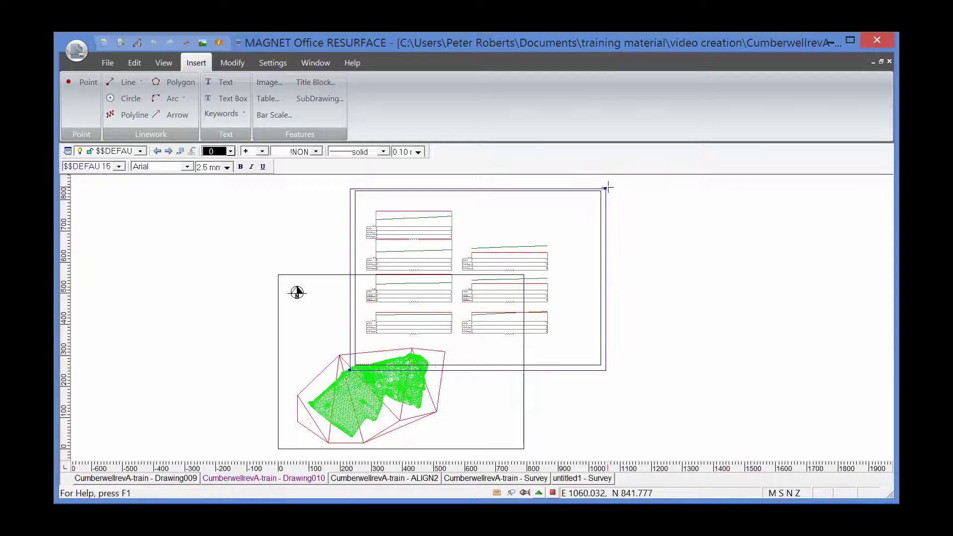
left_click_drag(605, 188, 486, 300)
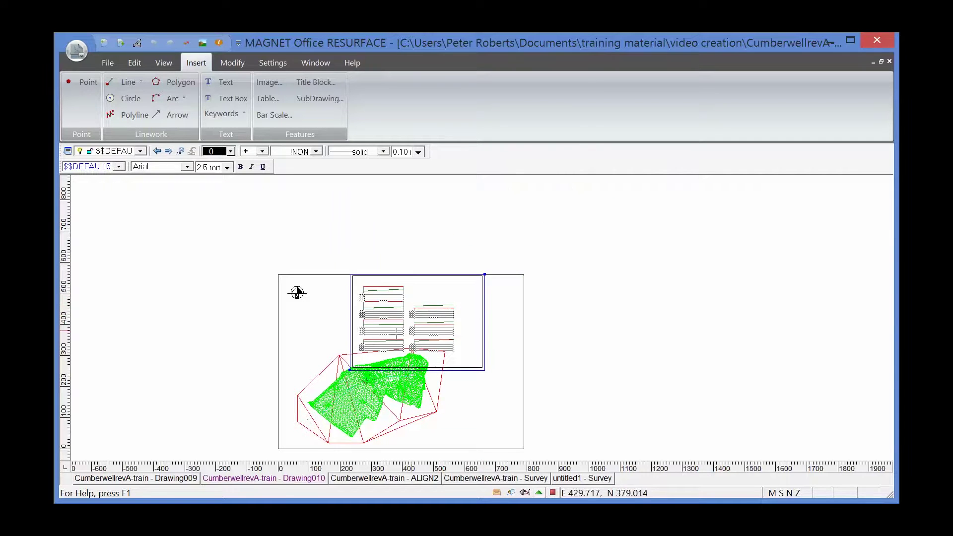
Move the sub-drawing right against the sheet's upper-right edge, then reselect it.
scroll(297, 292, "up", 2)
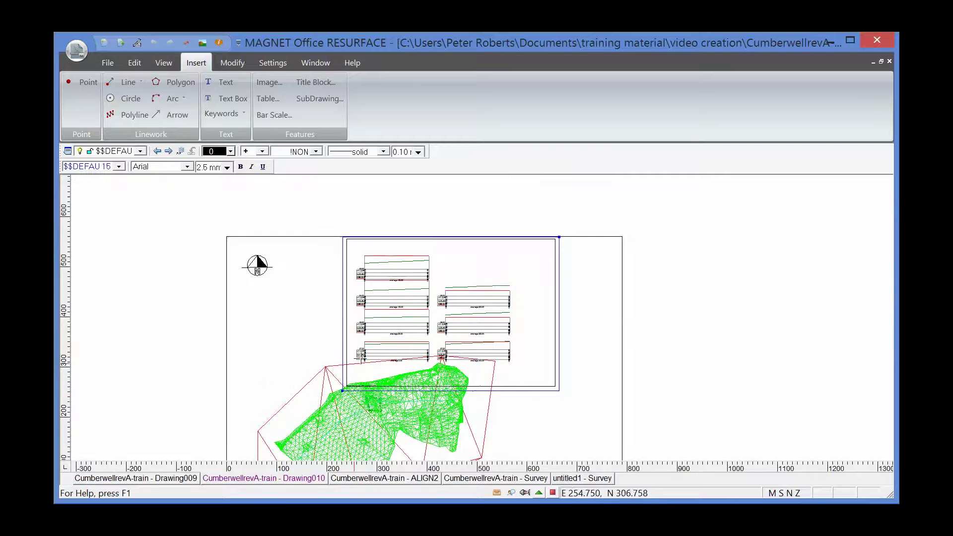
scroll(385, 348, "up", 1)
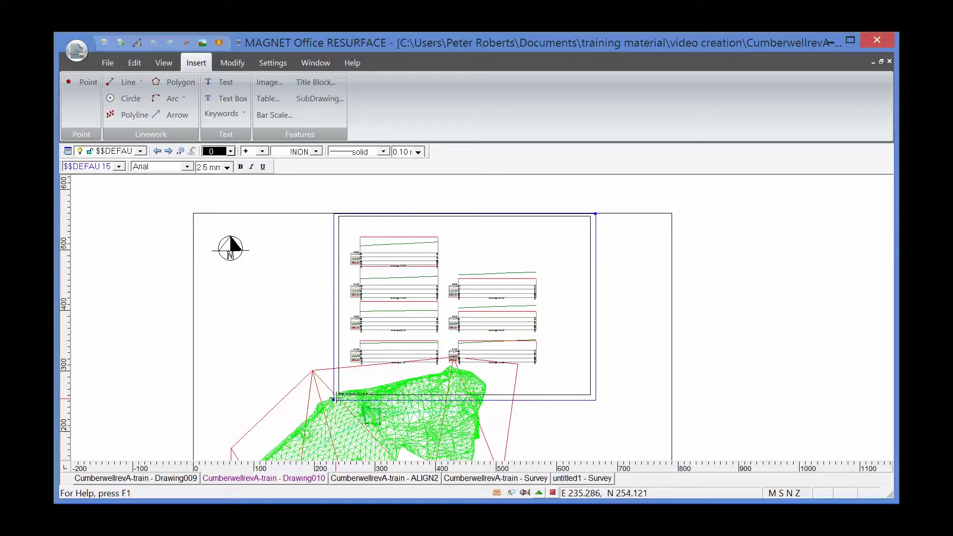
left_click_drag(333, 399, 399, 399)
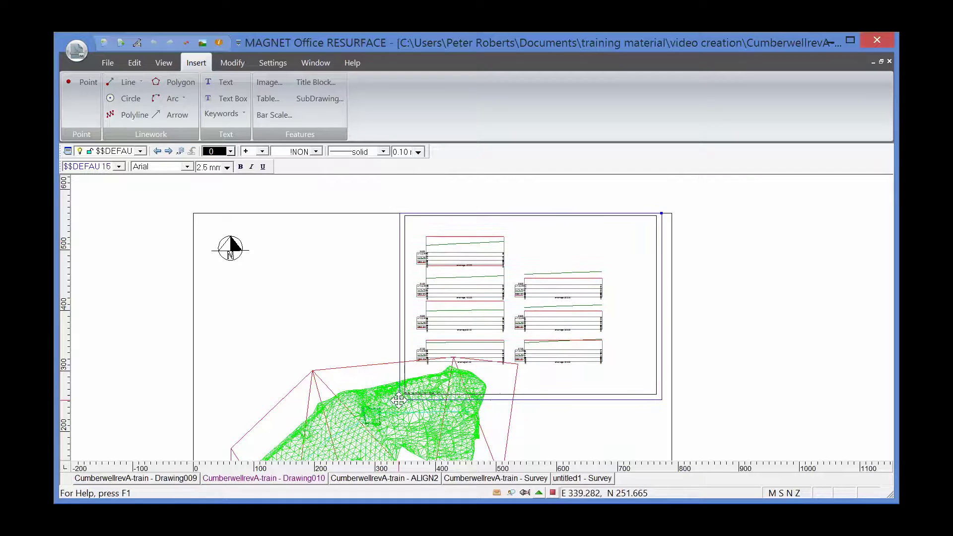
left_click(328, 338)
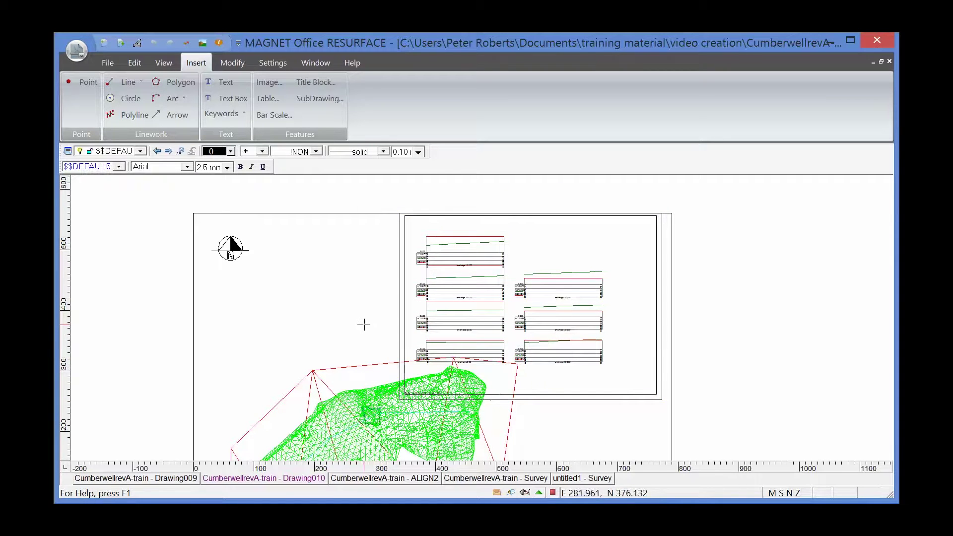
scroll(363, 324, "down", 2)
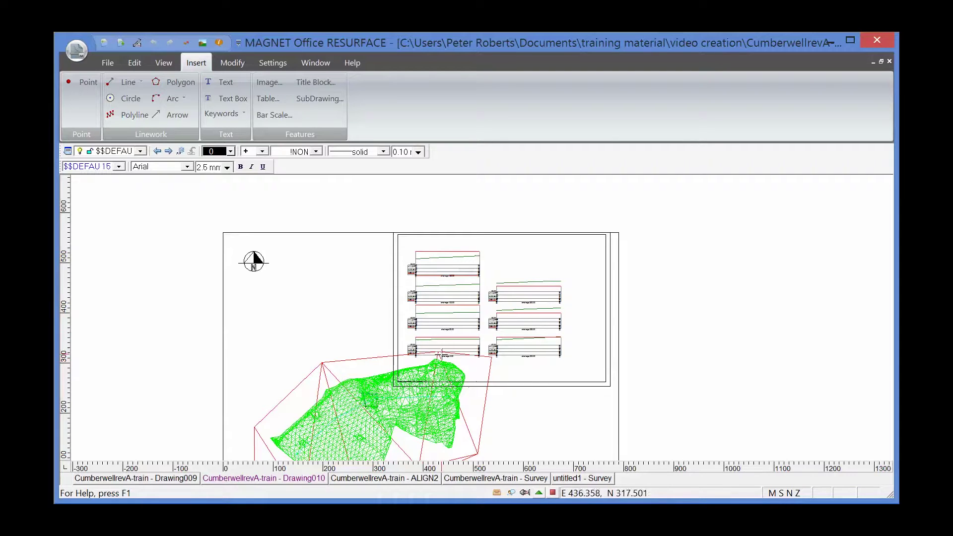
left_click(404, 381)
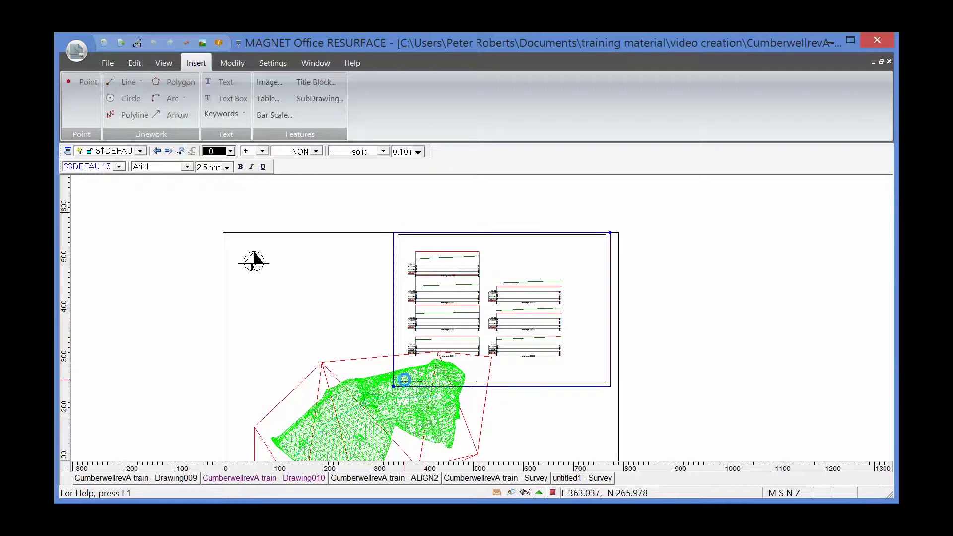
double_click(405, 380)
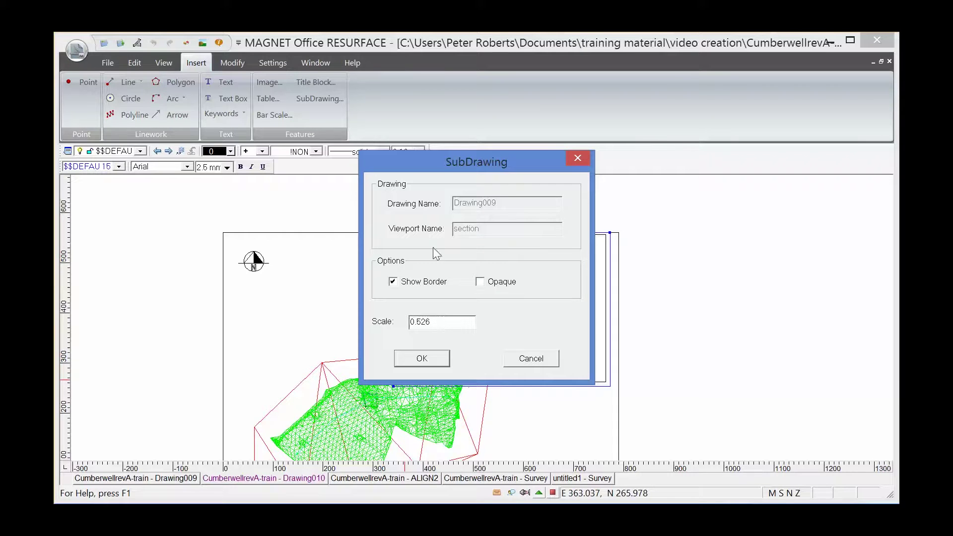
left_click_drag(436, 163, 219, 185)
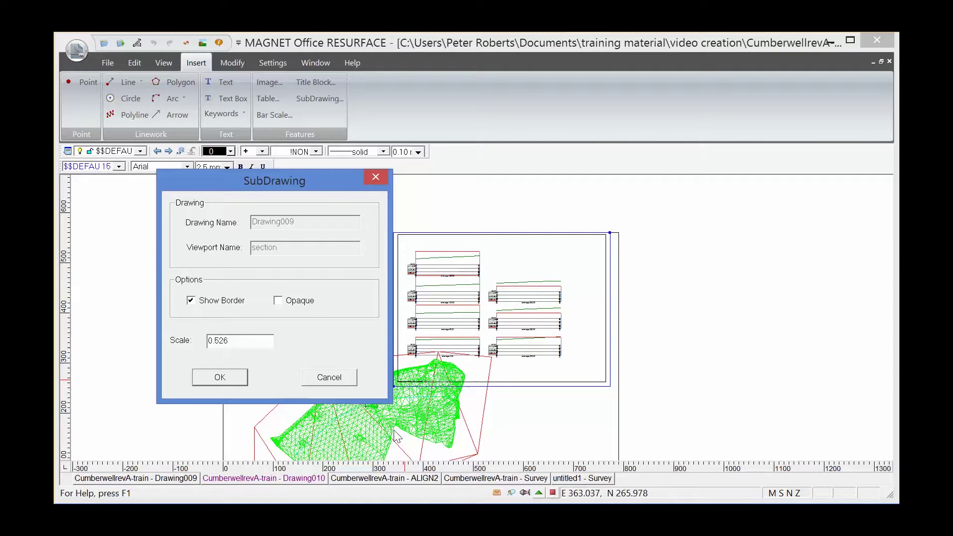
left_click(214, 379)
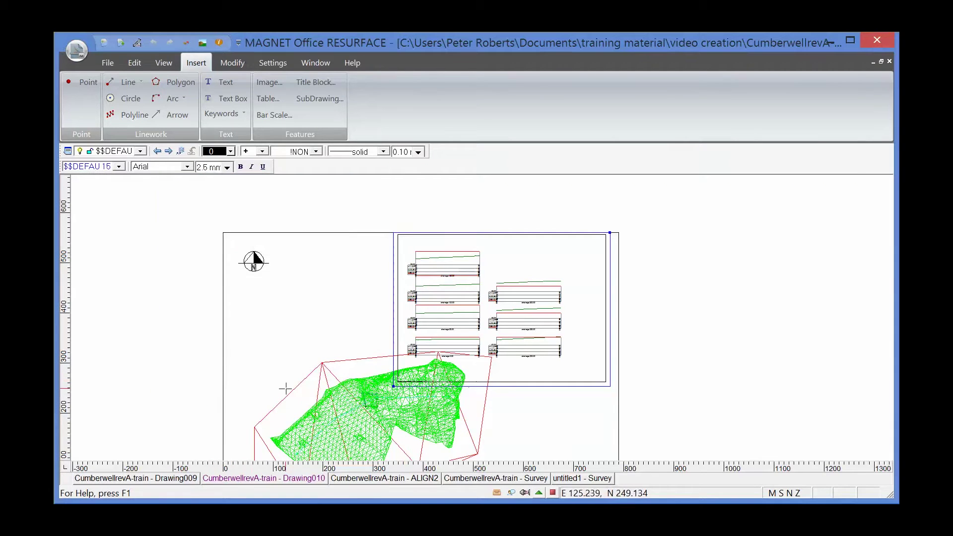